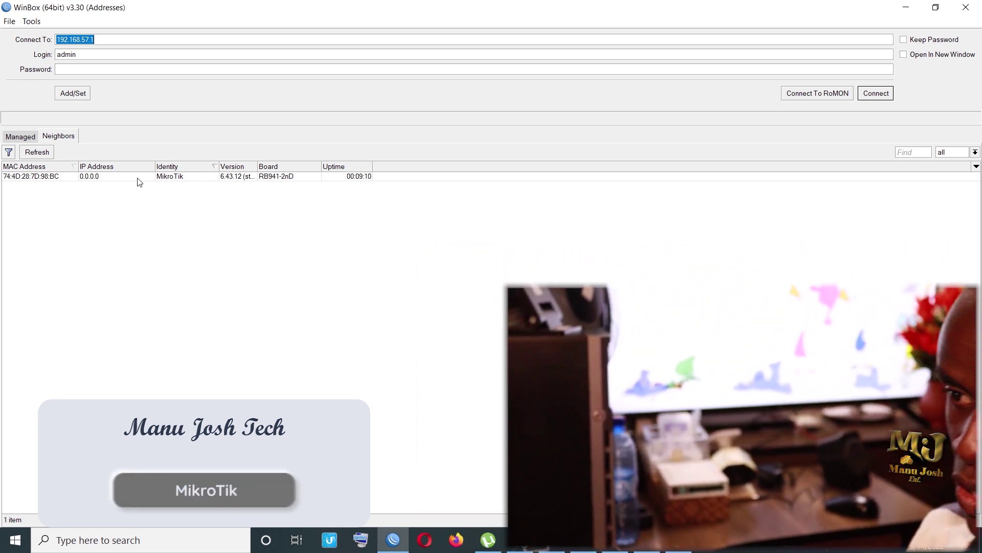
Connect to the hAP lite router from the neighbour list and close the leftover PPP and Hotspot windows
left_click(132, 176)
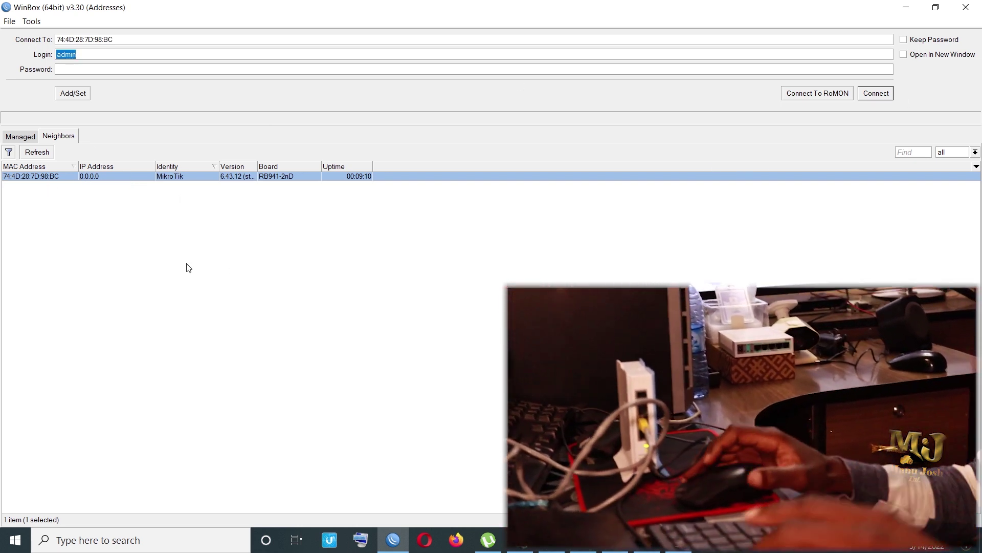
left_click(885, 95)
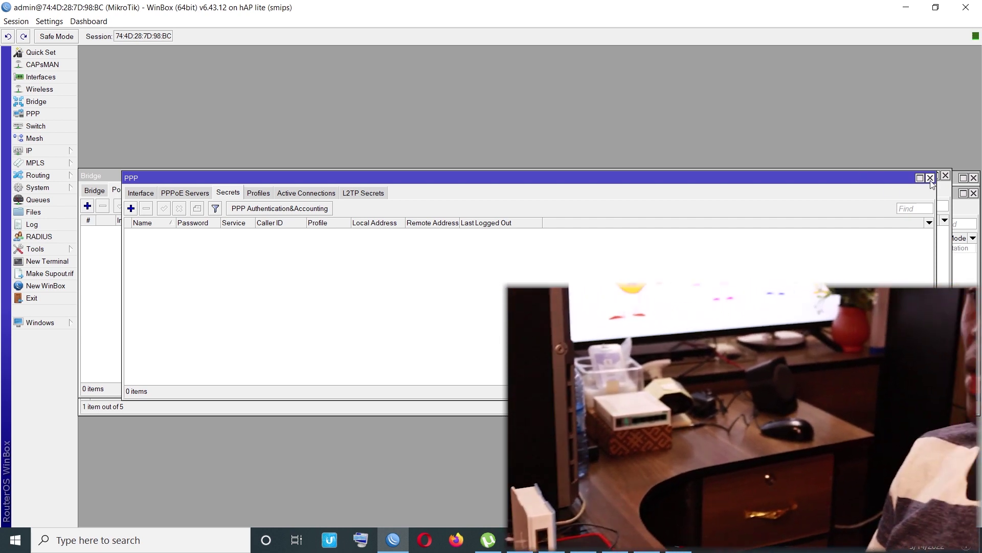
left_click(930, 177)
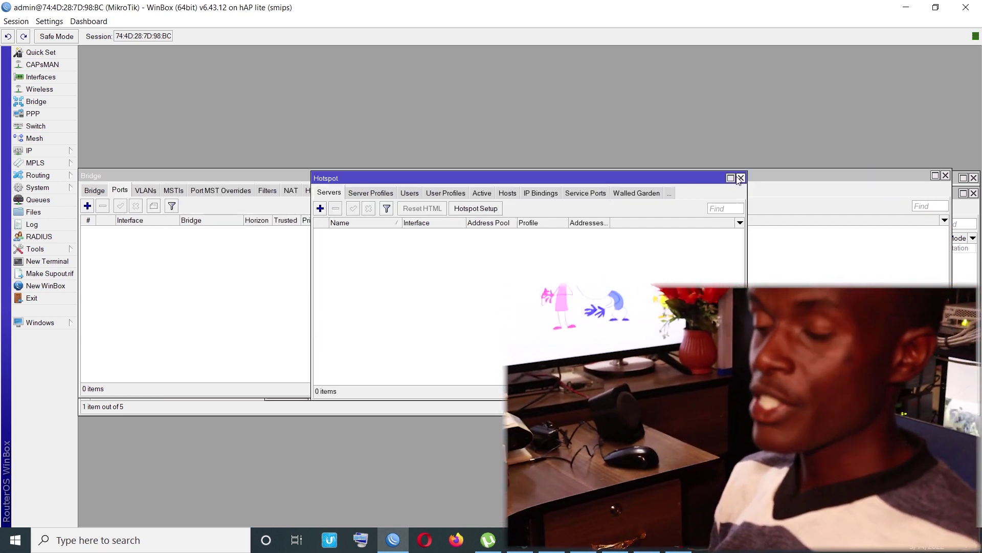
left_click(737, 176)
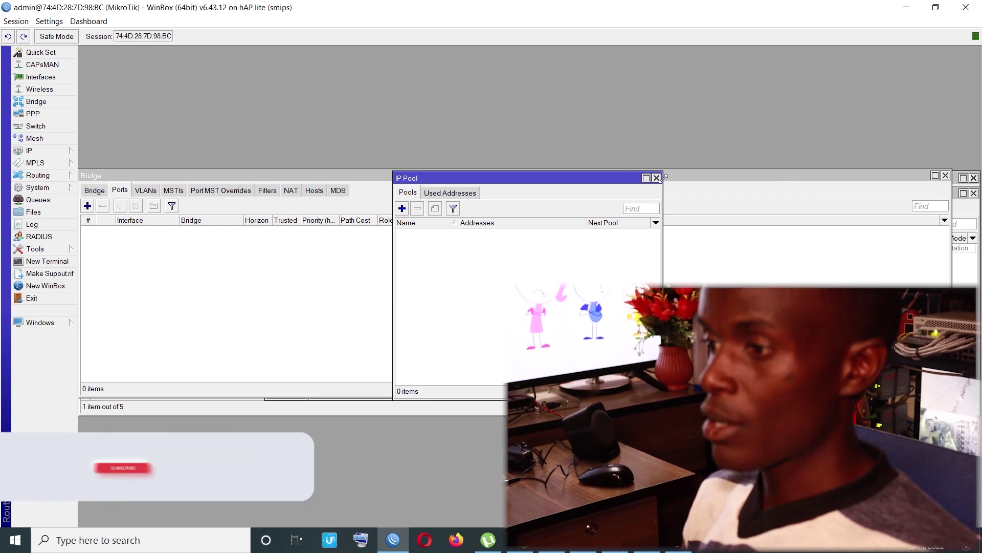
Close the leftover IP Pool, Address List, Bridge, DHCP Server, Route List and Firewall windows
left_click(656, 178)
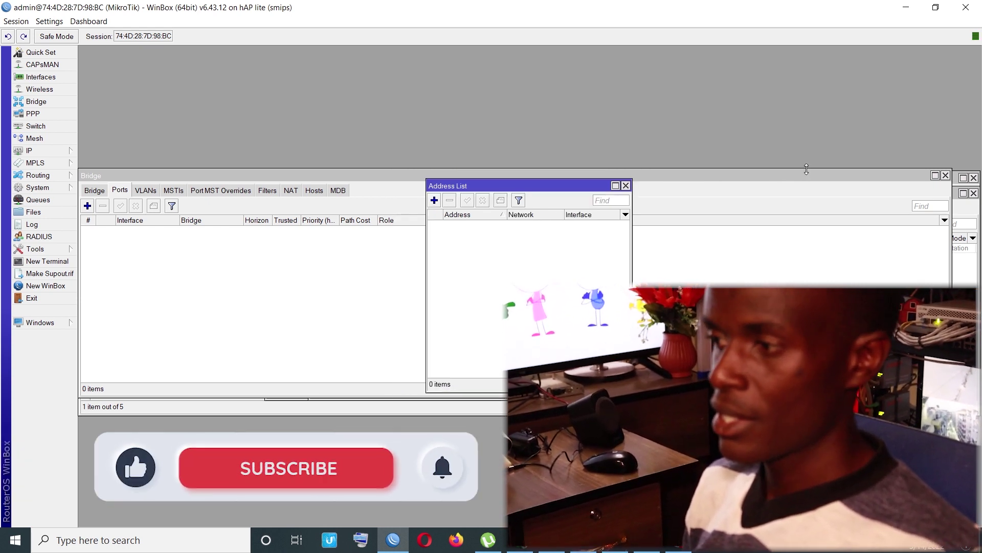
left_click(625, 185)
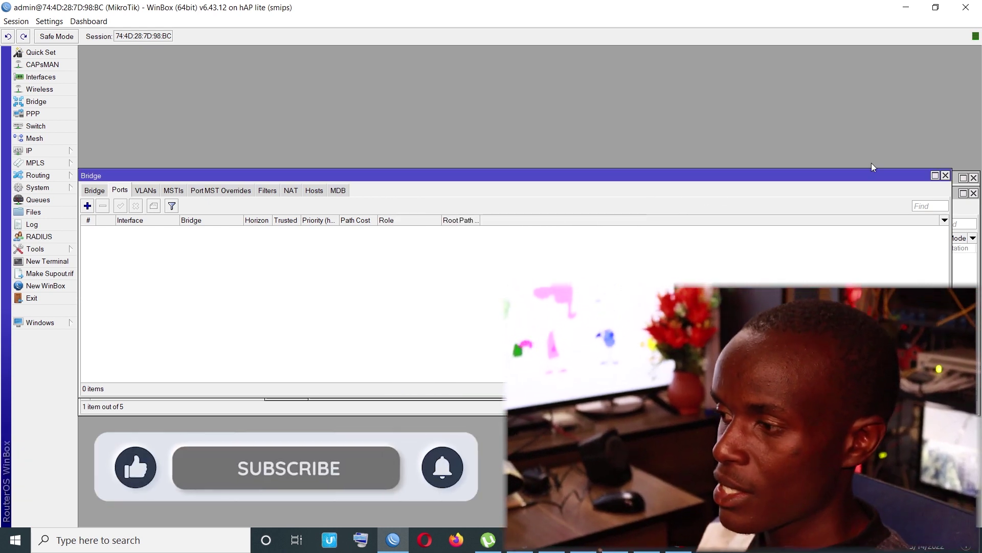
left_click(945, 175)
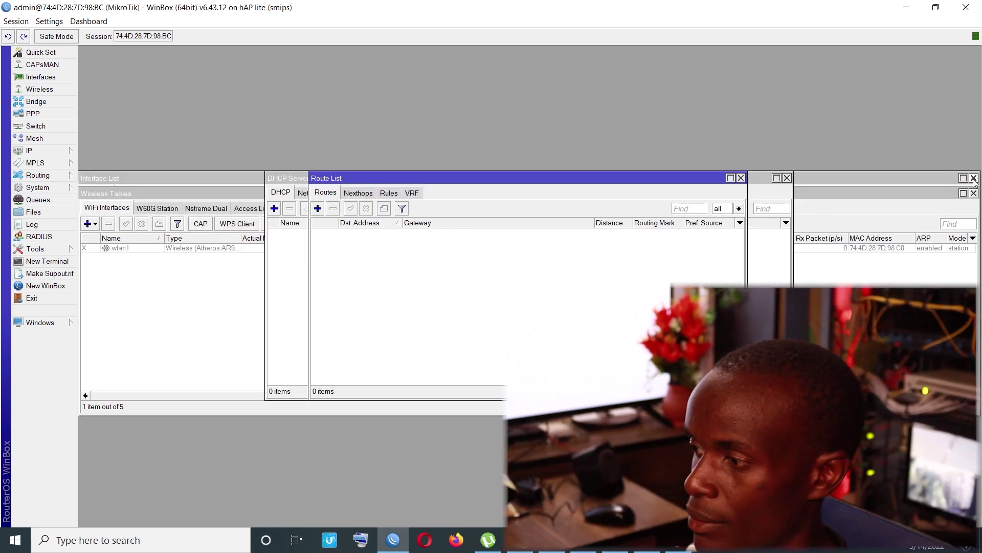
left_click(787, 177)
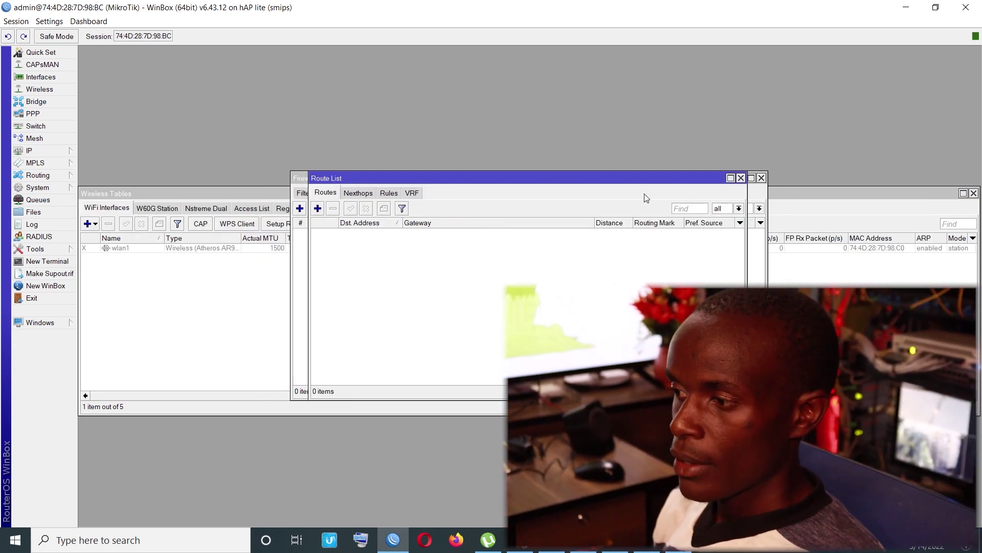
left_click(741, 178)
left_click(761, 178)
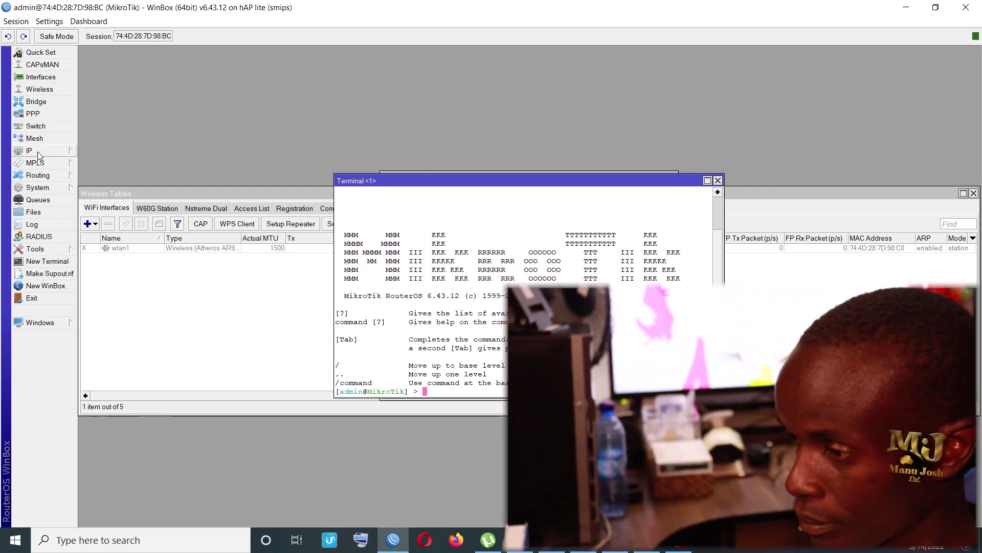
Add a DHCP client on interface ether1 and select its new entry in the list
left_click(38, 153)
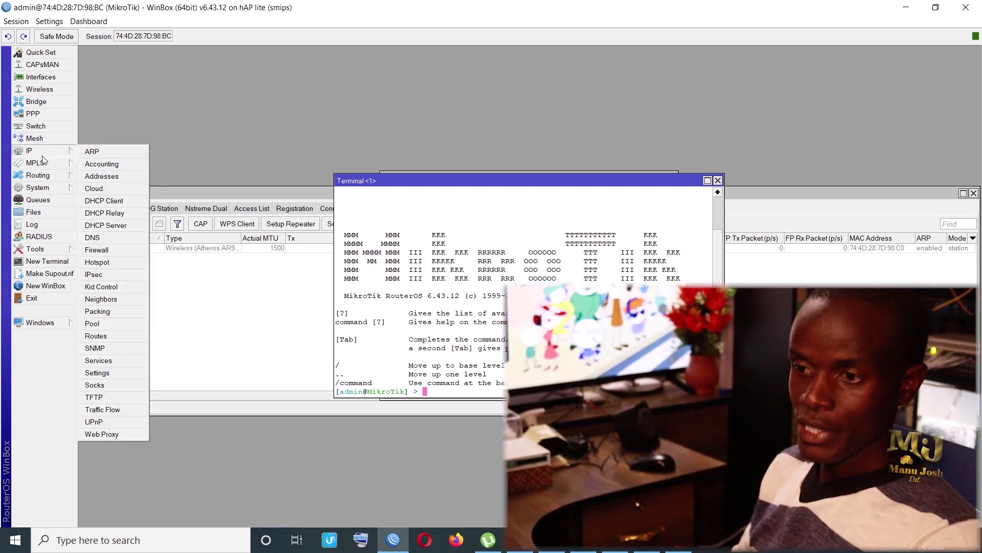
left_click(118, 202)
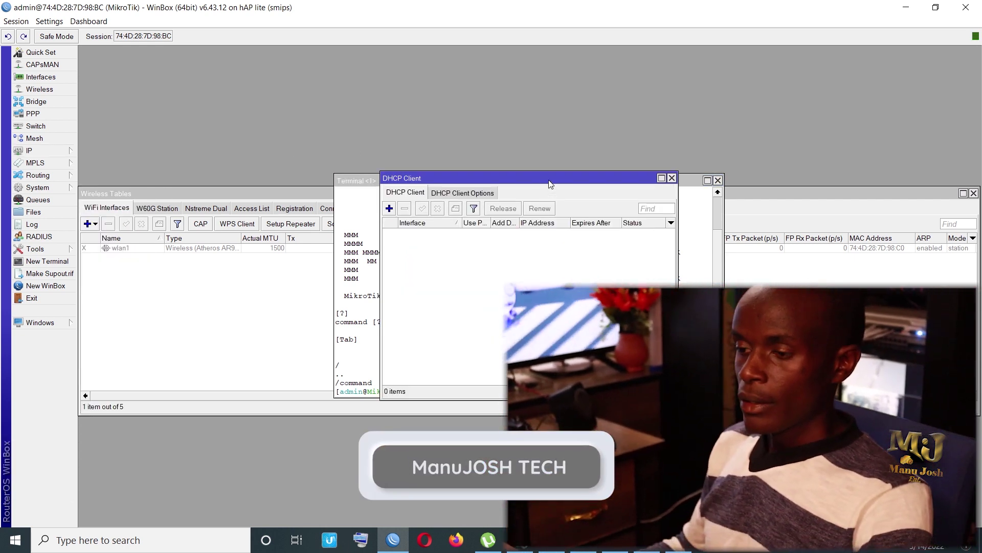
left_click_drag(550, 183, 484, 89)
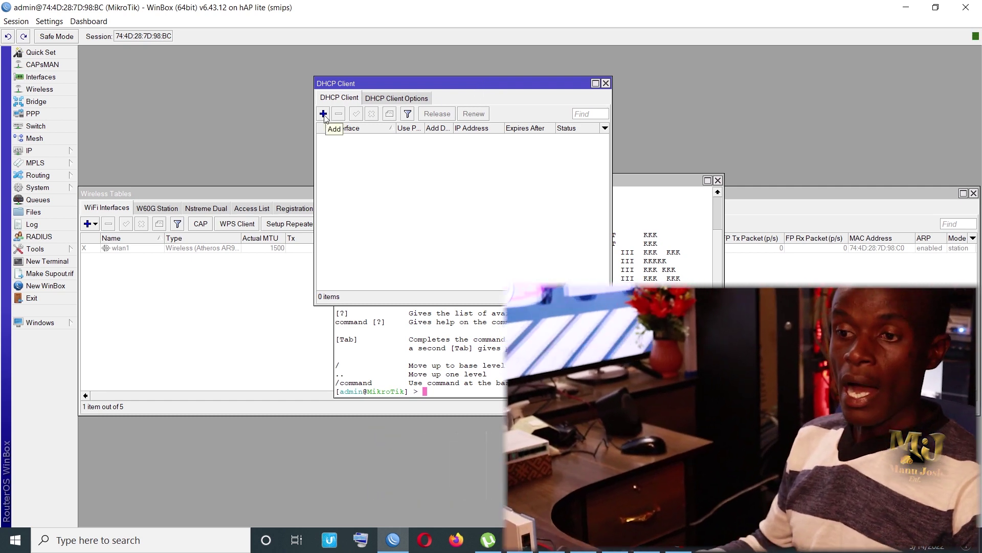
left_click(323, 114)
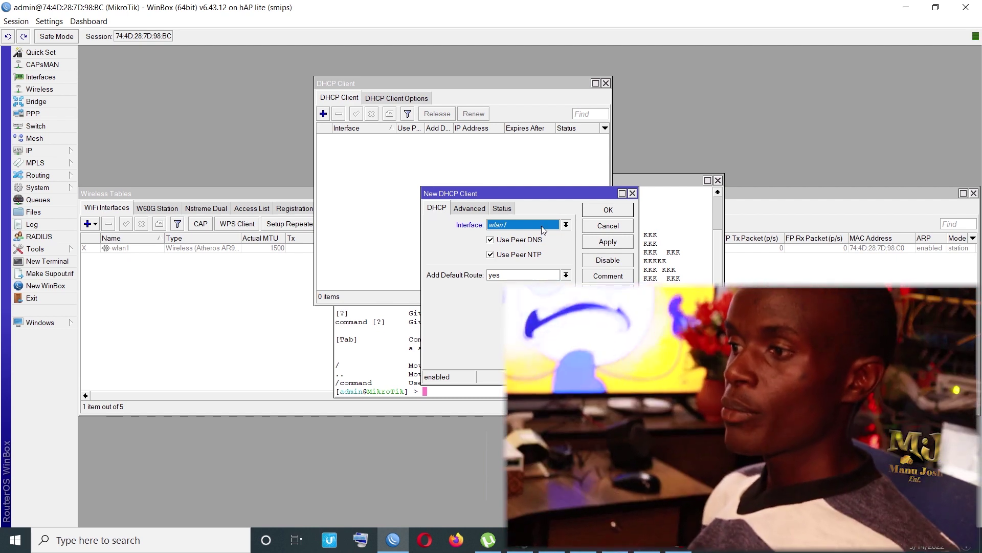
left_click(542, 228)
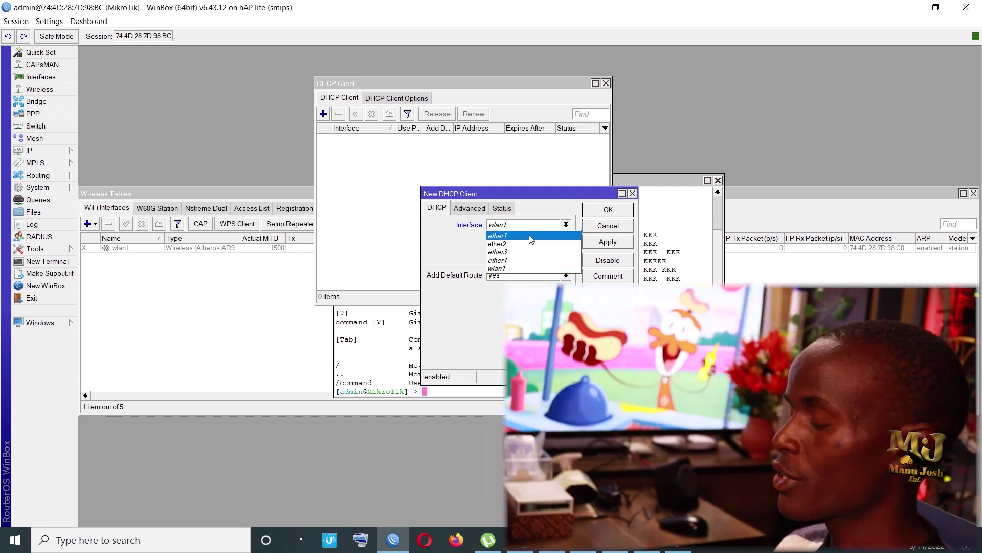
left_click(531, 237)
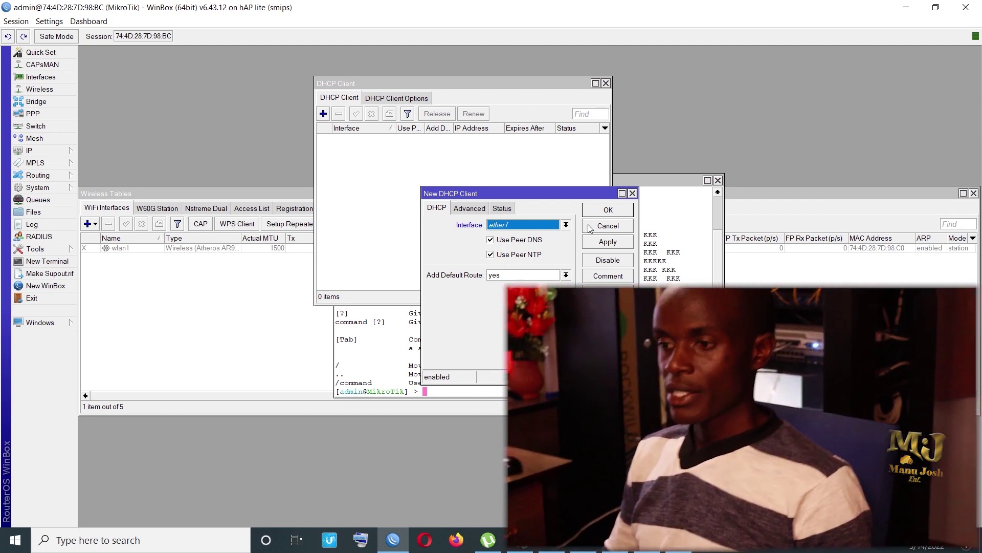
left_click(606, 242)
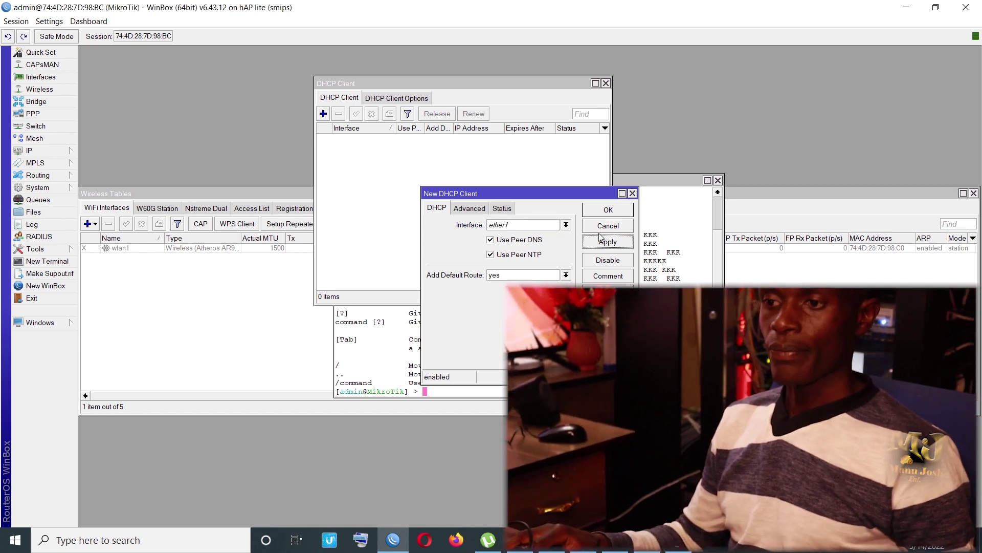
left_click(606, 210)
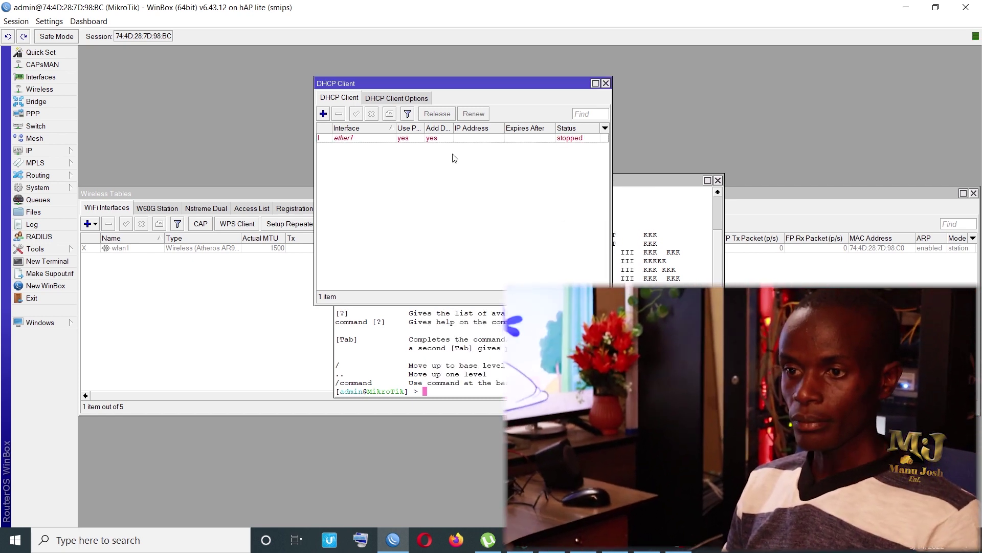
left_click(384, 138)
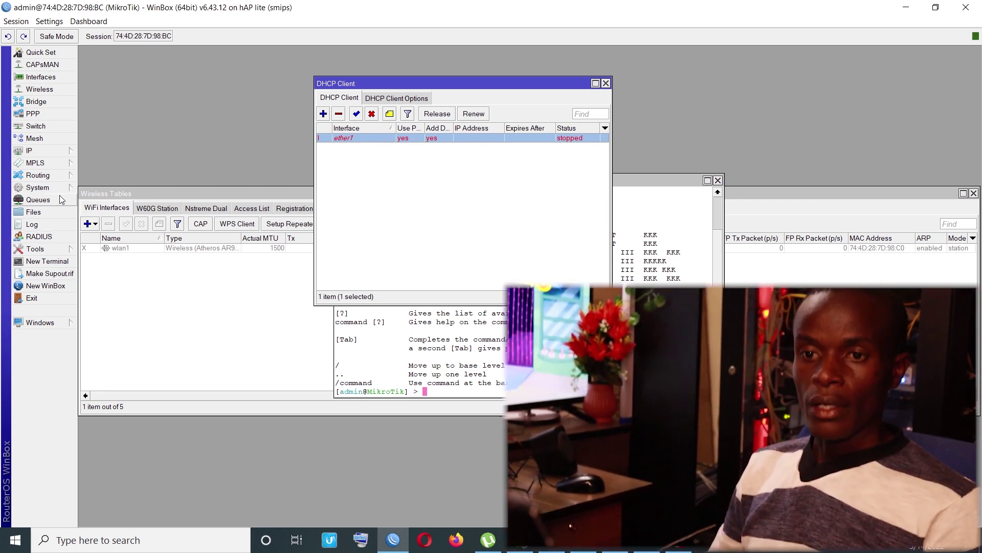
Add the IP address 192.168.55.1/24 on interface wlan1
left_click(28, 152)
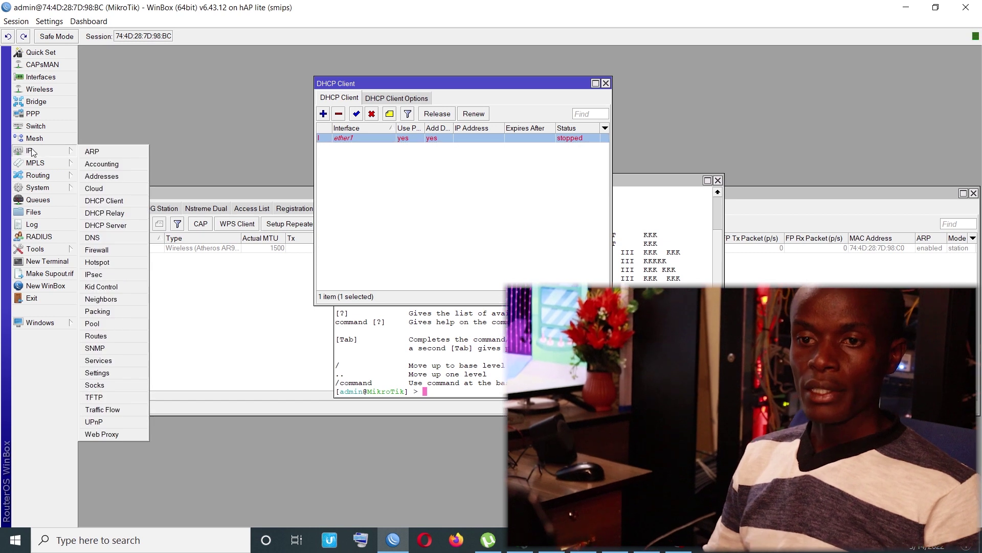
left_click(101, 176)
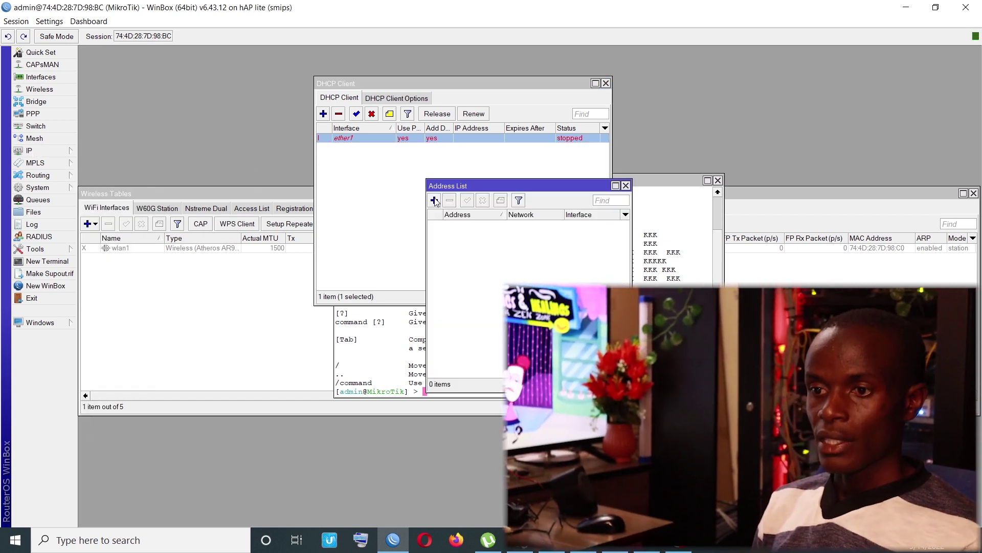
left_click(434, 200)
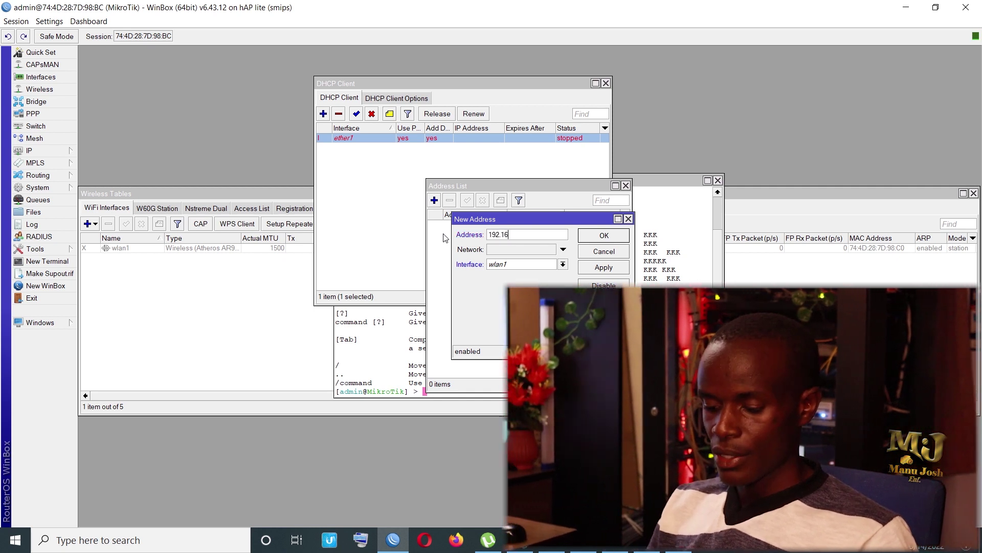
type(".")
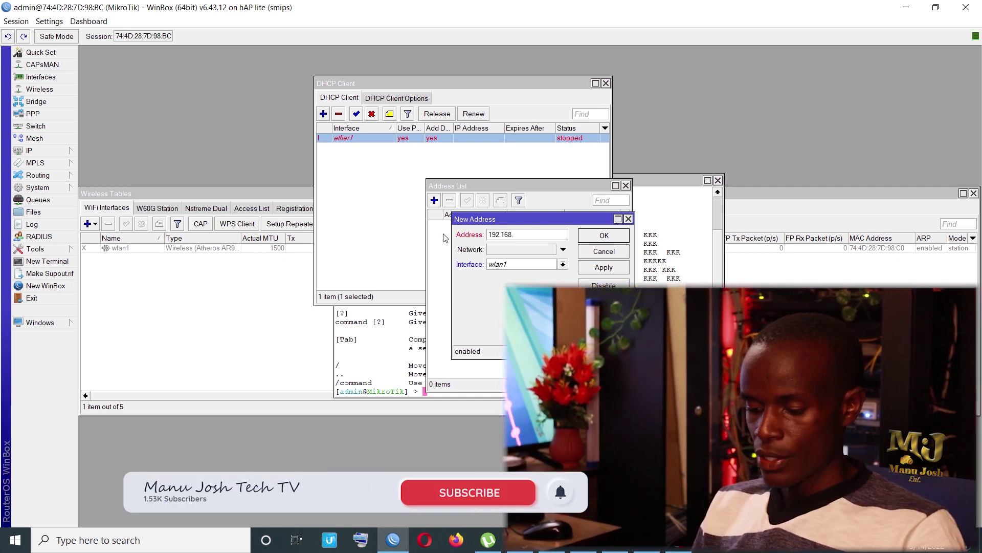
type("55.1/24")
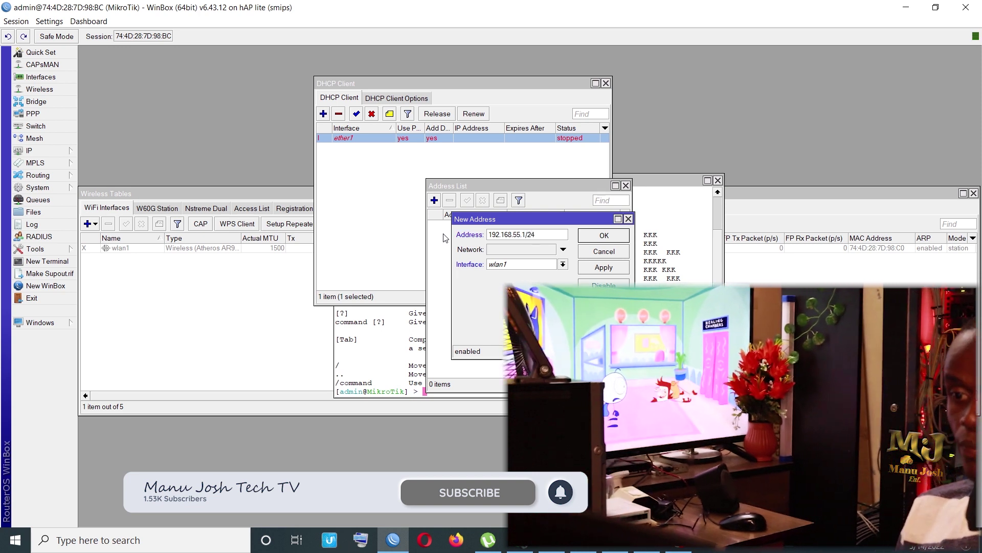
left_click(601, 268)
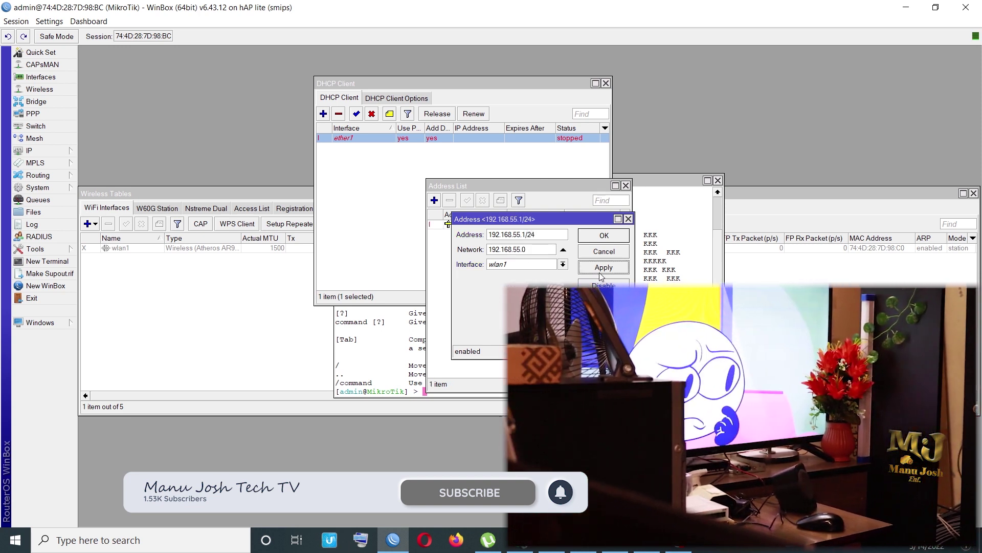
left_click(604, 236)
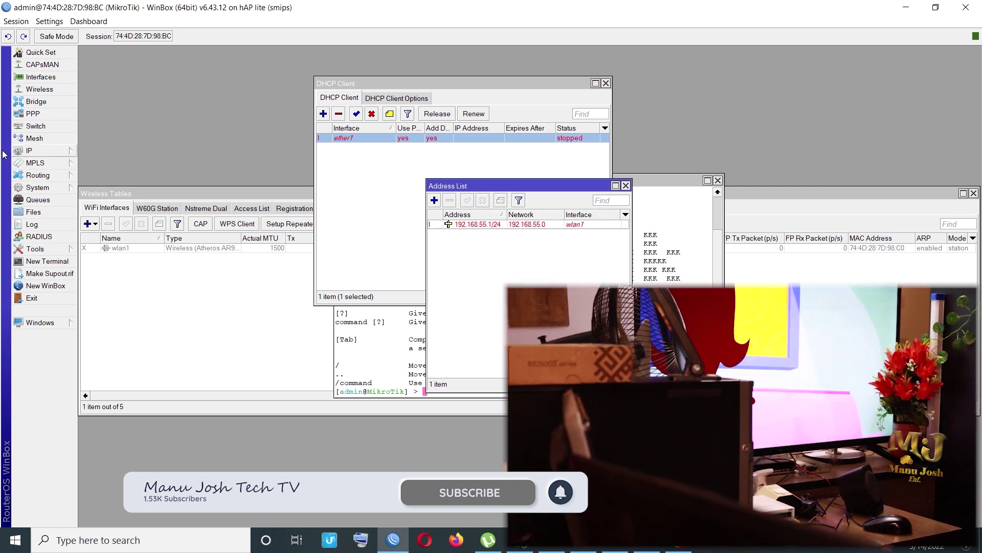
Create IP pool pool1 with the range 192.168.55.2-192.168.55.254
left_click(35, 151)
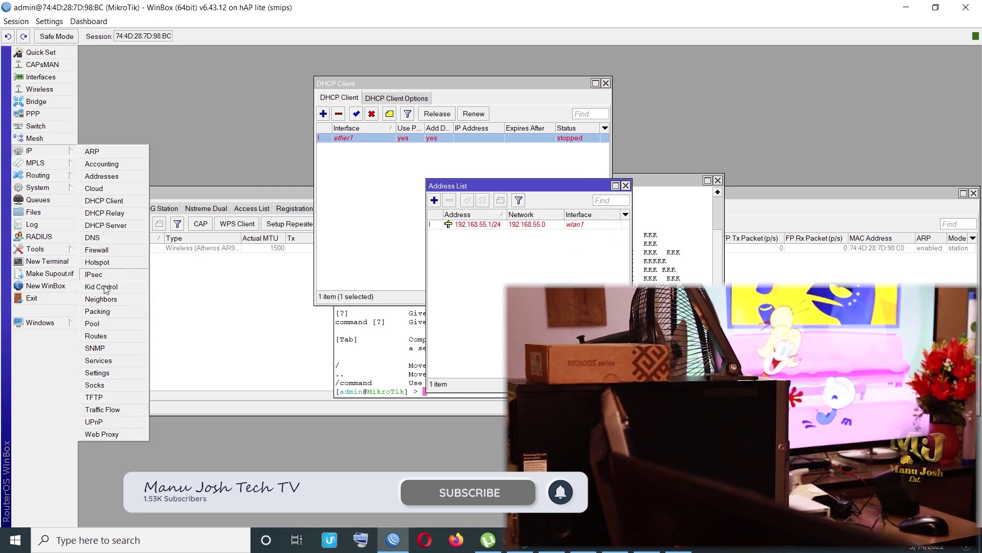
left_click(94, 324)
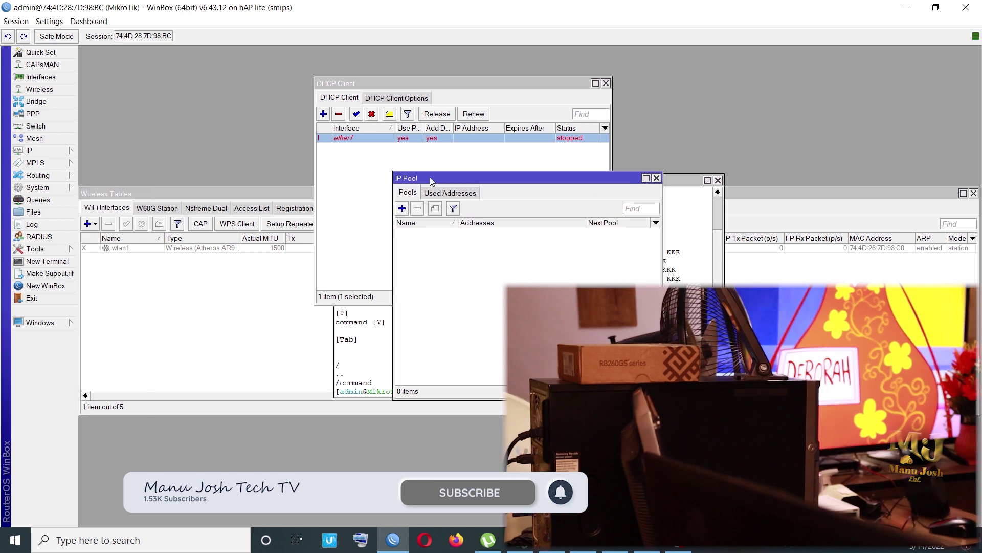
left_click_drag(472, 180, 505, 183)
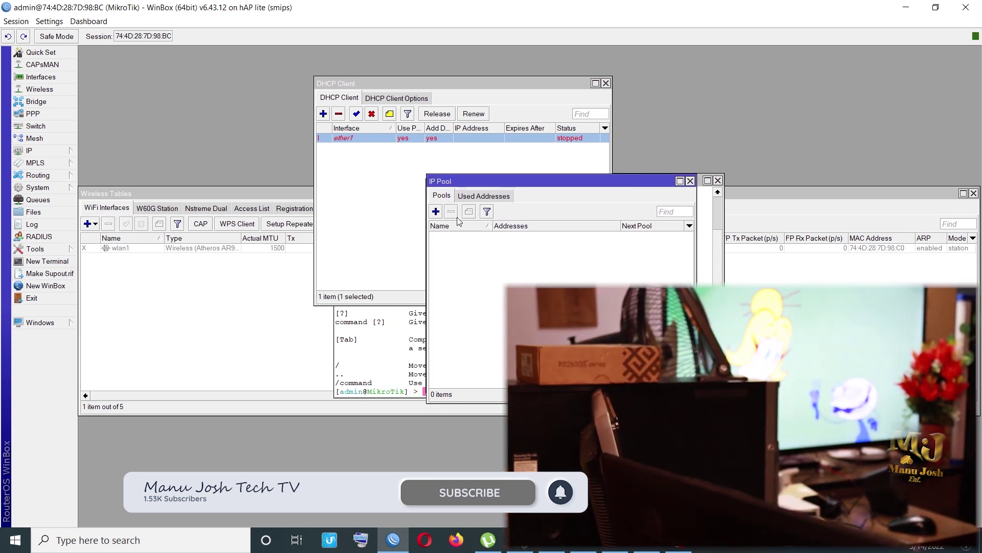
left_click(438, 212)
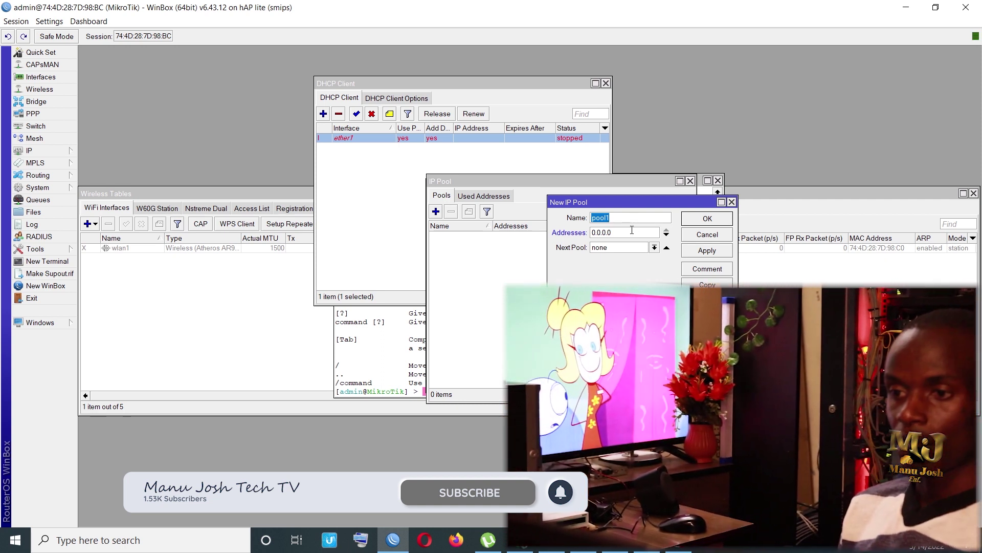
double_click(632, 230)
type("1")
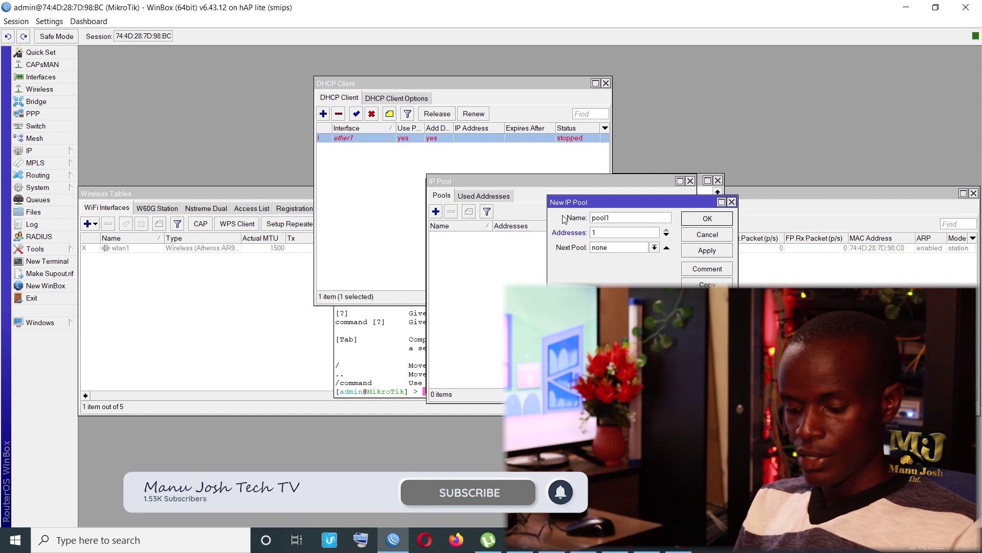
type("92.16")
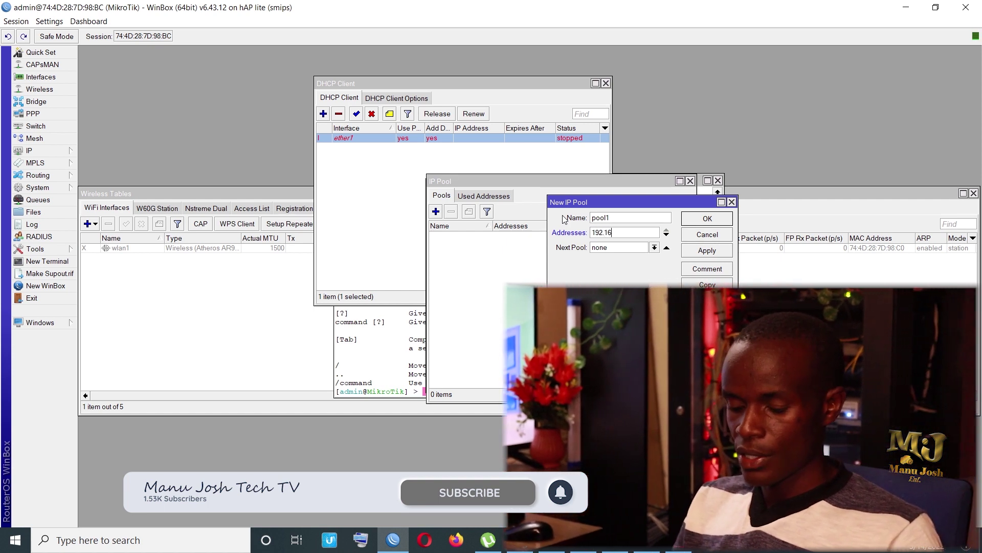
type("8.55")
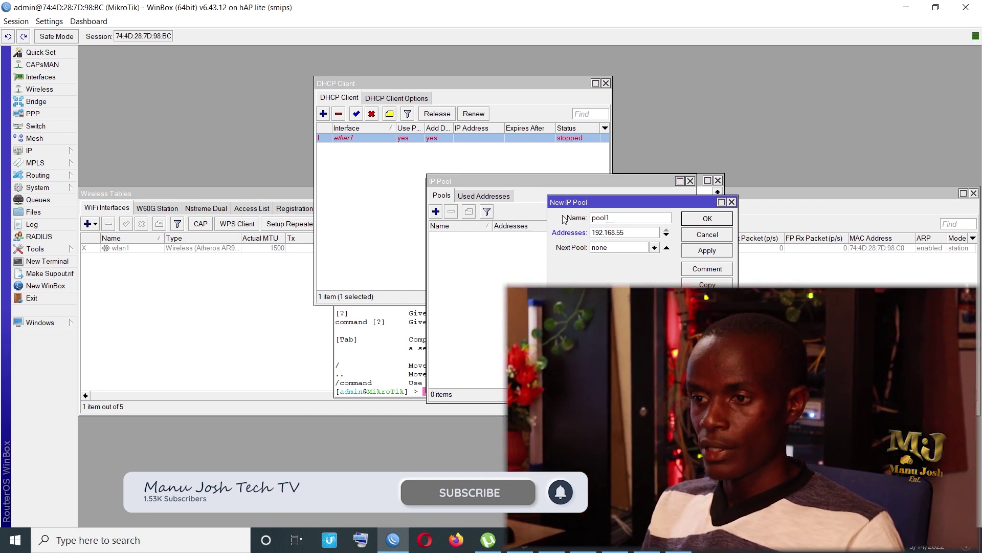
type(".2")
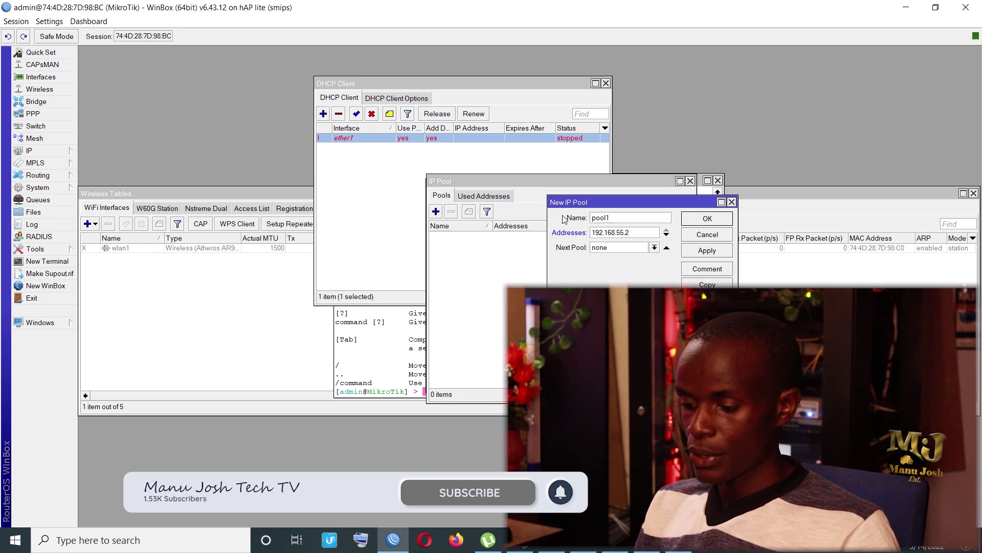
type("-1")
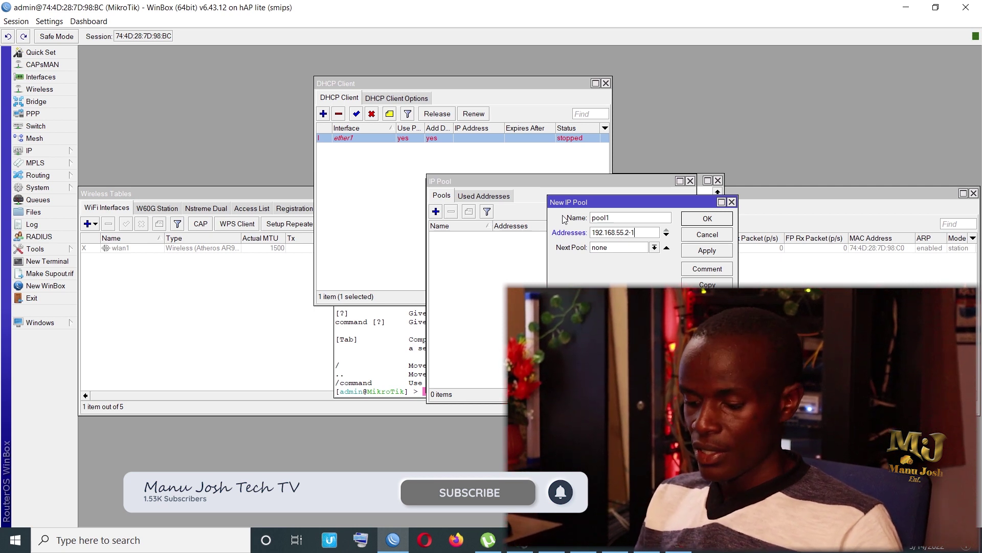
type("92.16")
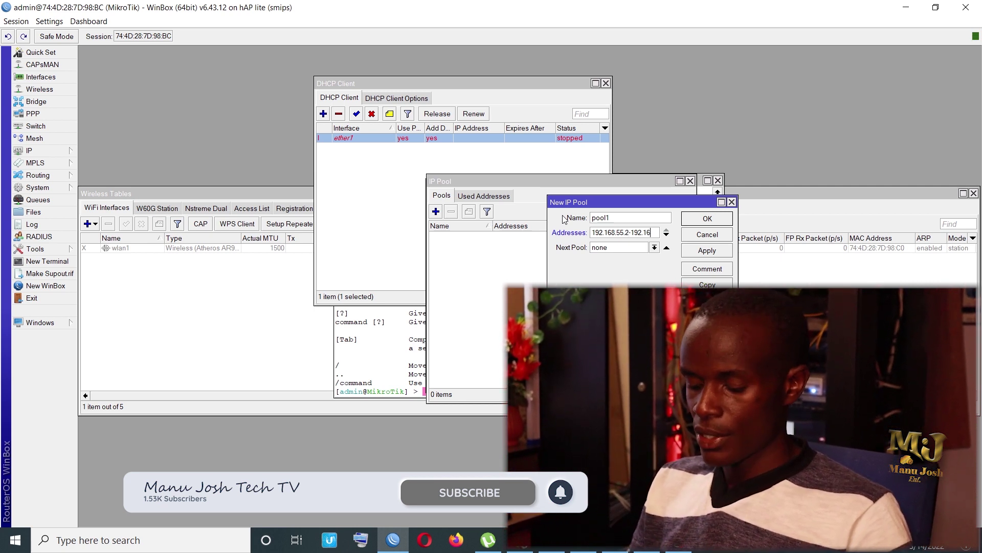
type("8.55.")
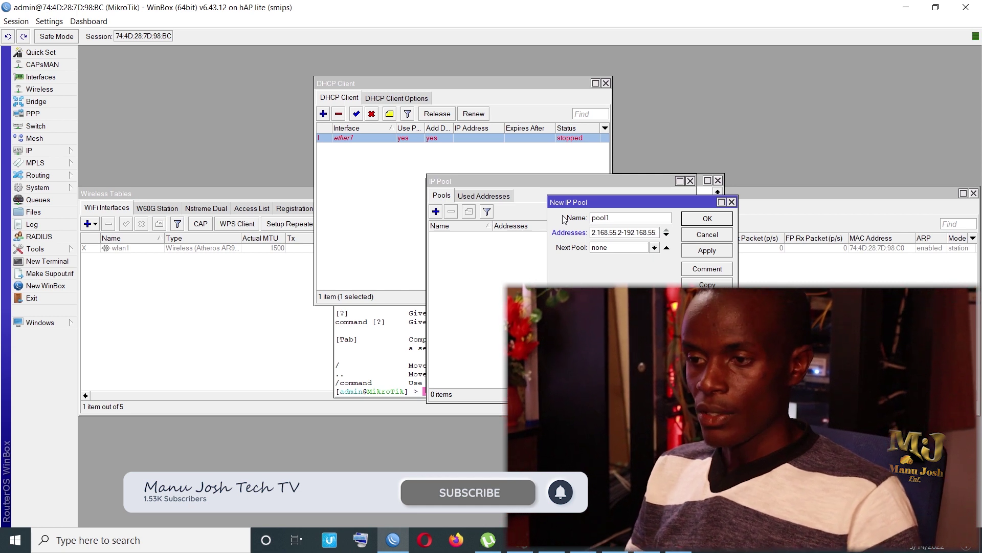
type("254")
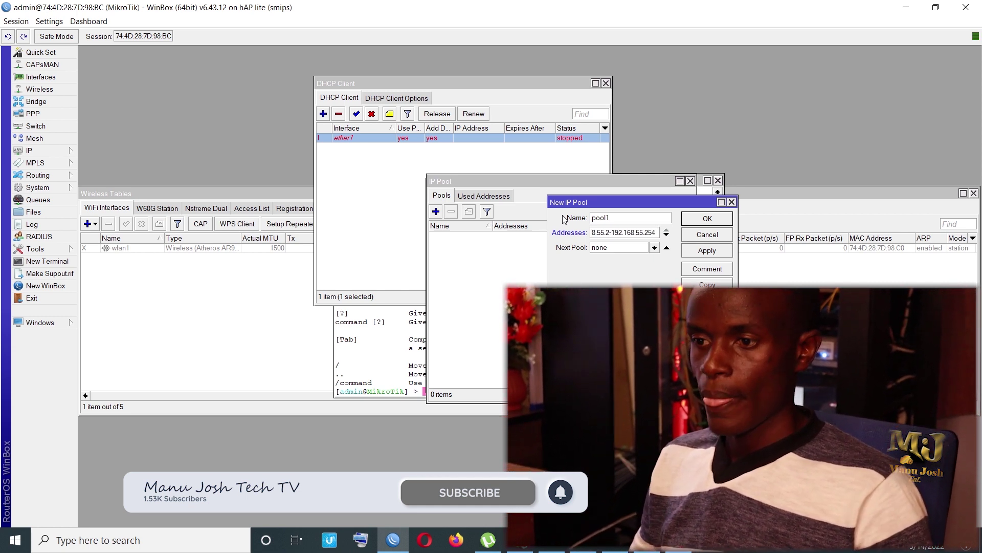
left_click(705, 250)
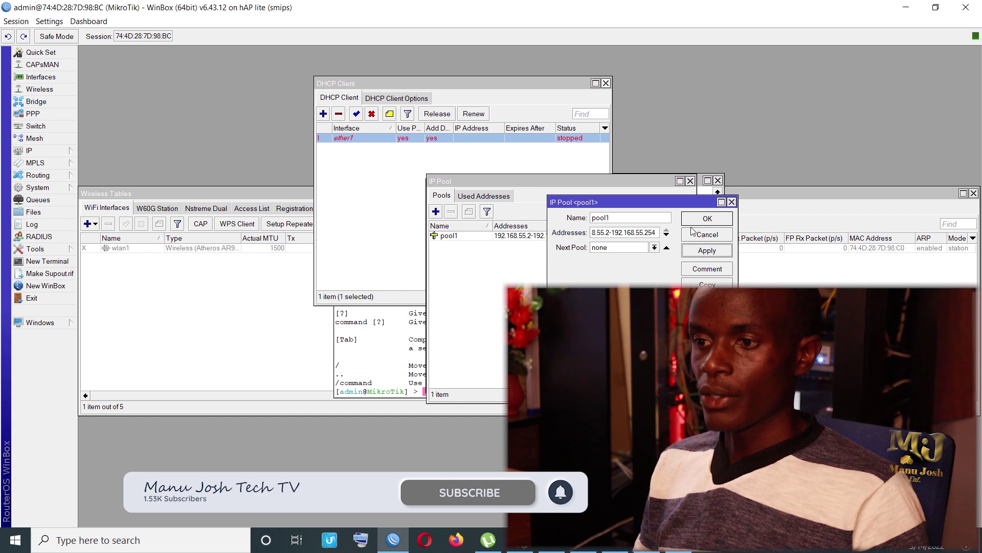
Close the IP Pool windows and open the 192.168.55.1/24 address's interface choices
left_click(691, 219)
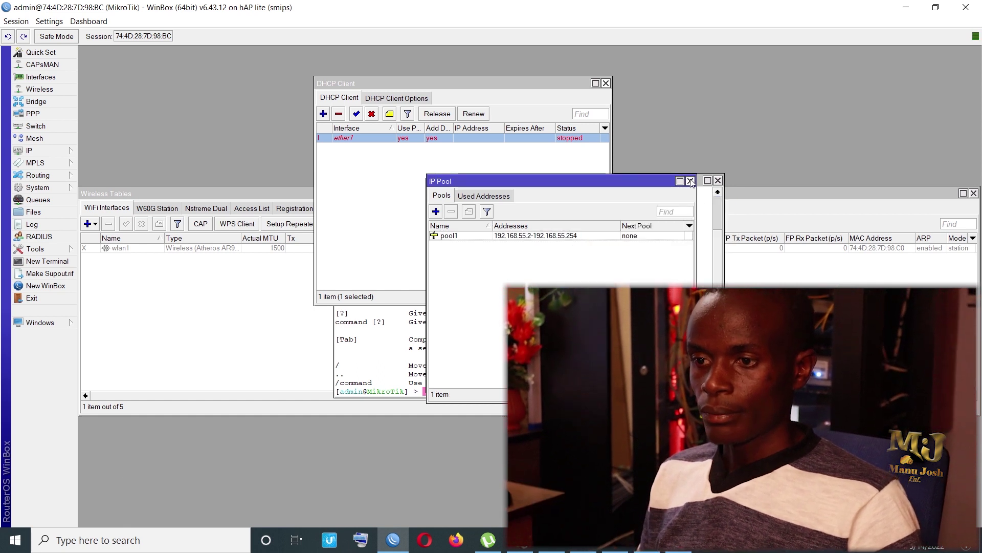
left_click(691, 182)
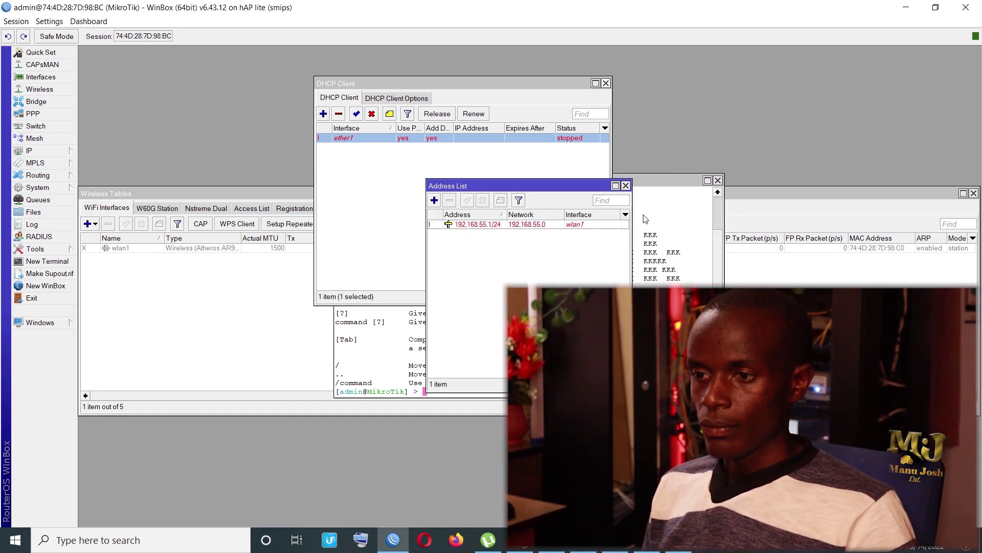
double_click(578, 226)
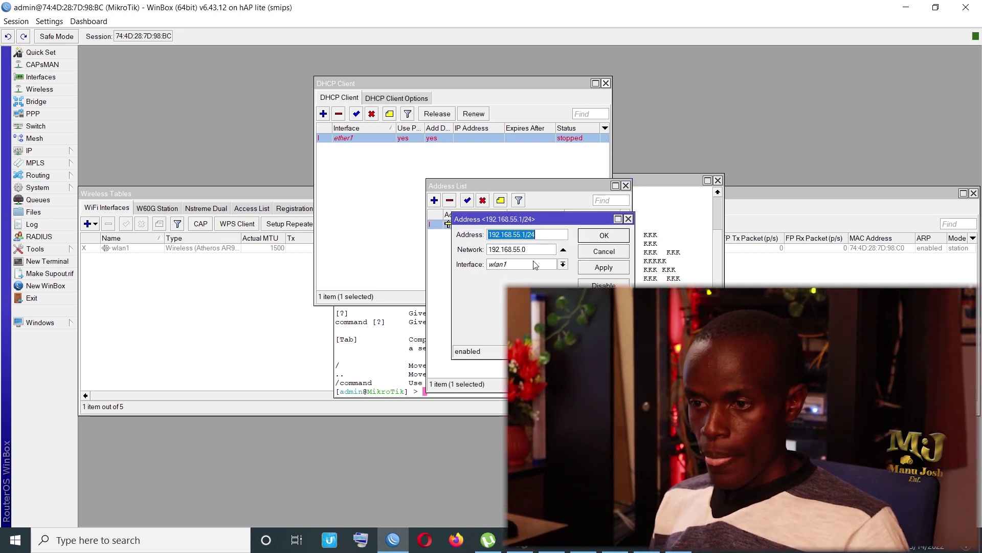
left_click(516, 264)
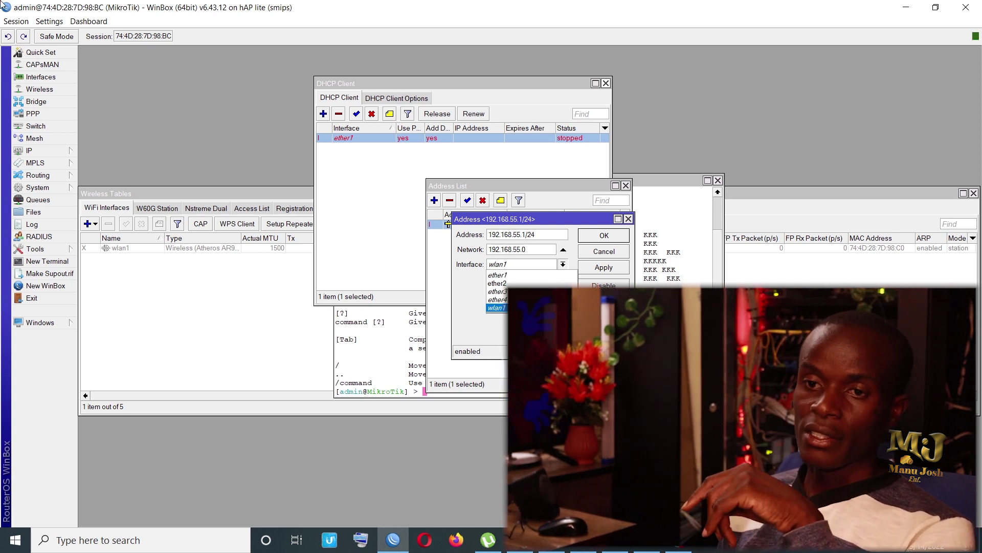
Create a new bridge named bridge1
left_click(35, 101)
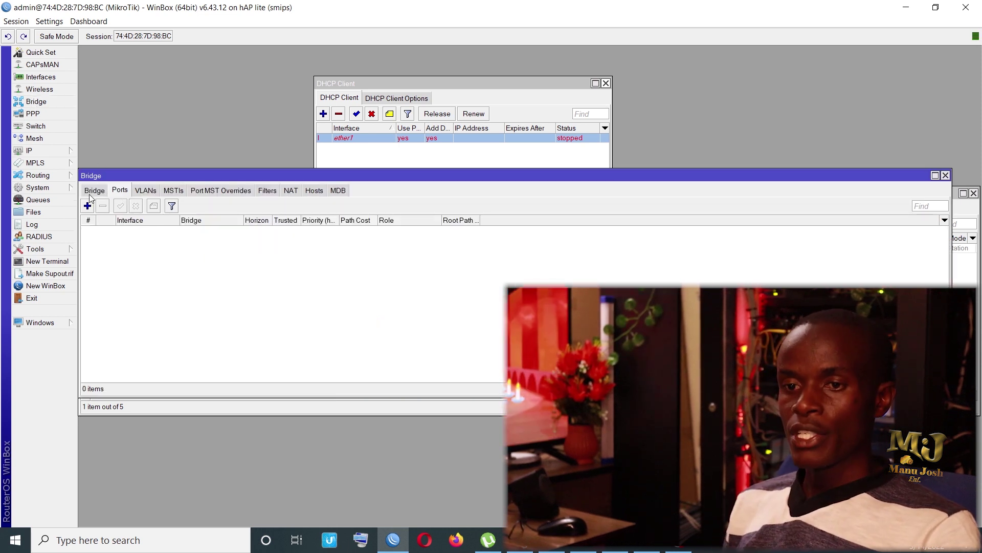
left_click(98, 190)
left_click(87, 206)
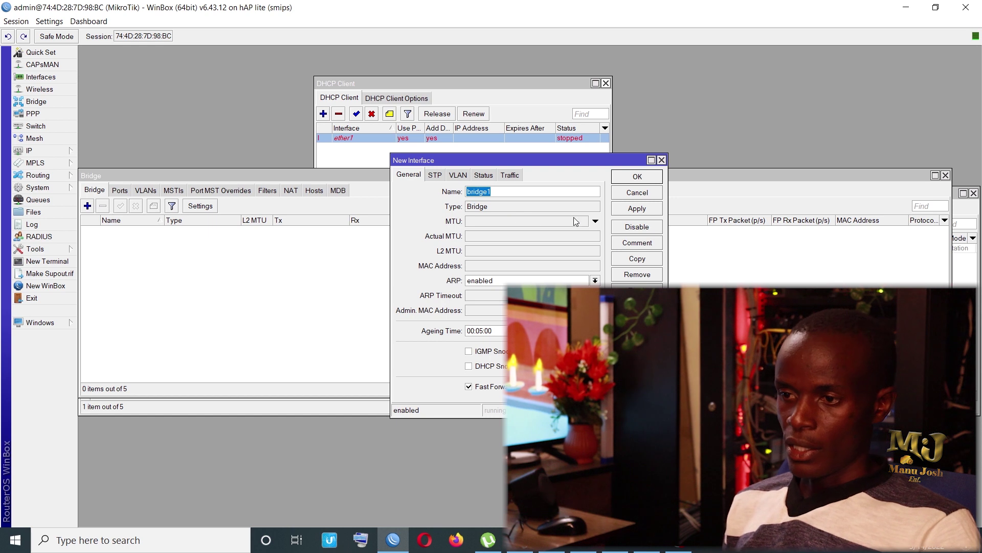
left_click(637, 179)
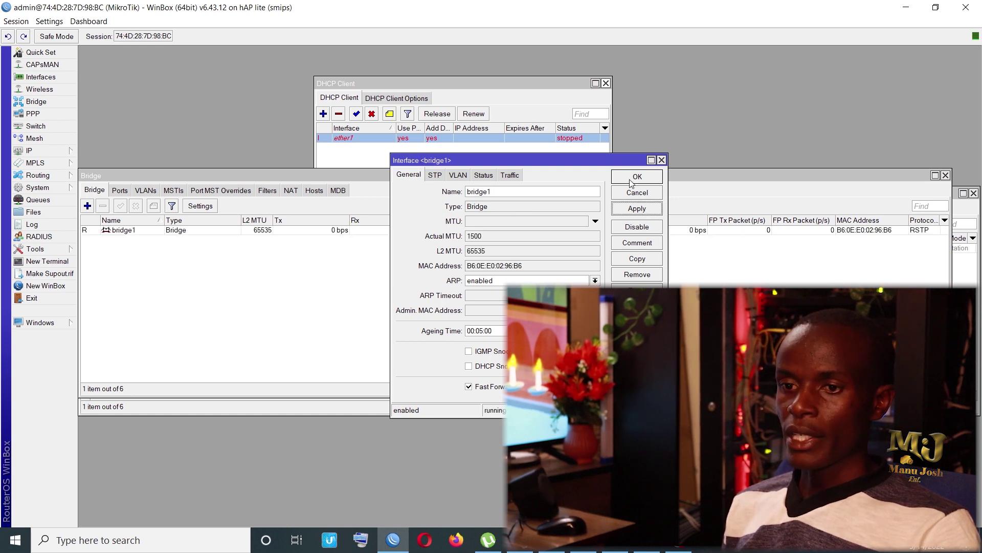
Add ether3 to bridge1 as a port
left_click(120, 191)
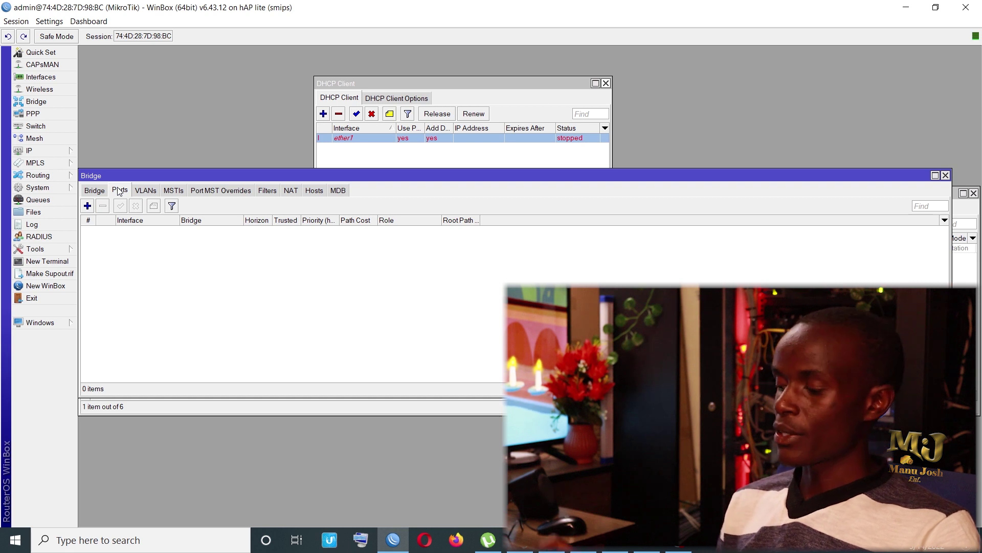
left_click(88, 207)
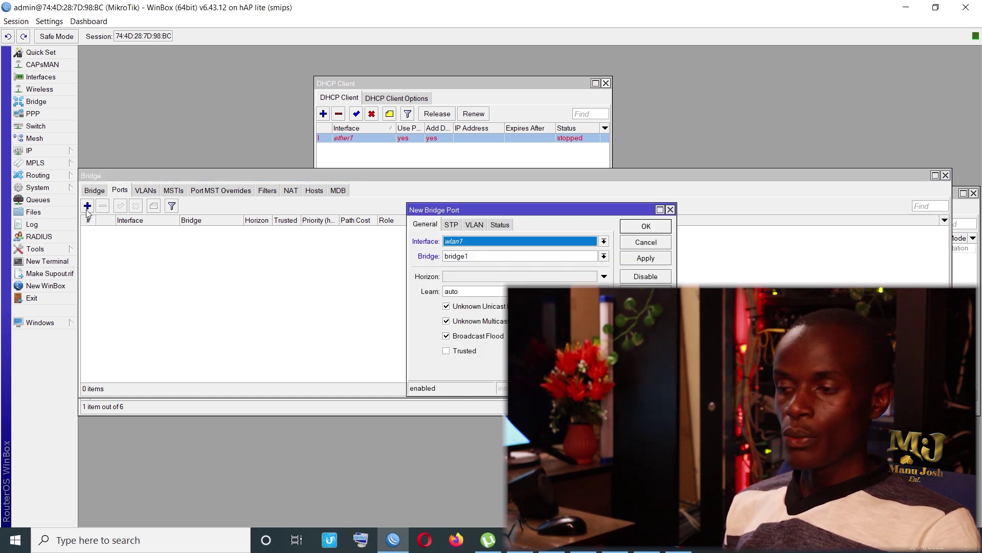
left_click(529, 245)
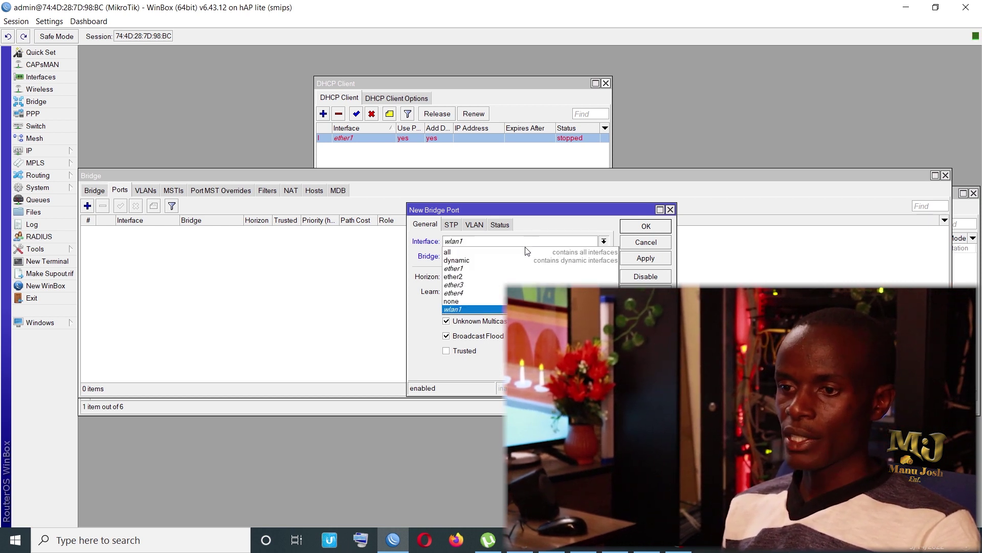
left_click(491, 285)
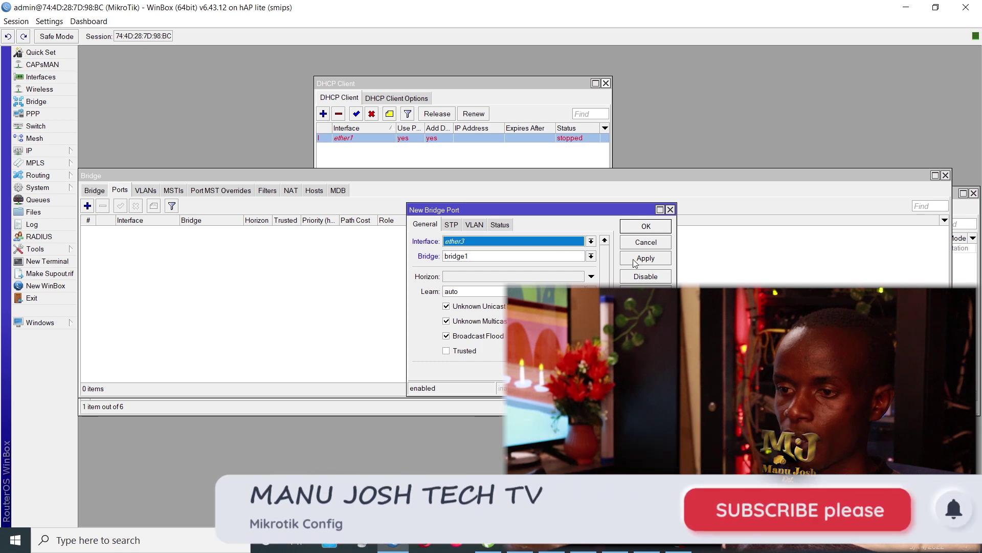
left_click(652, 261)
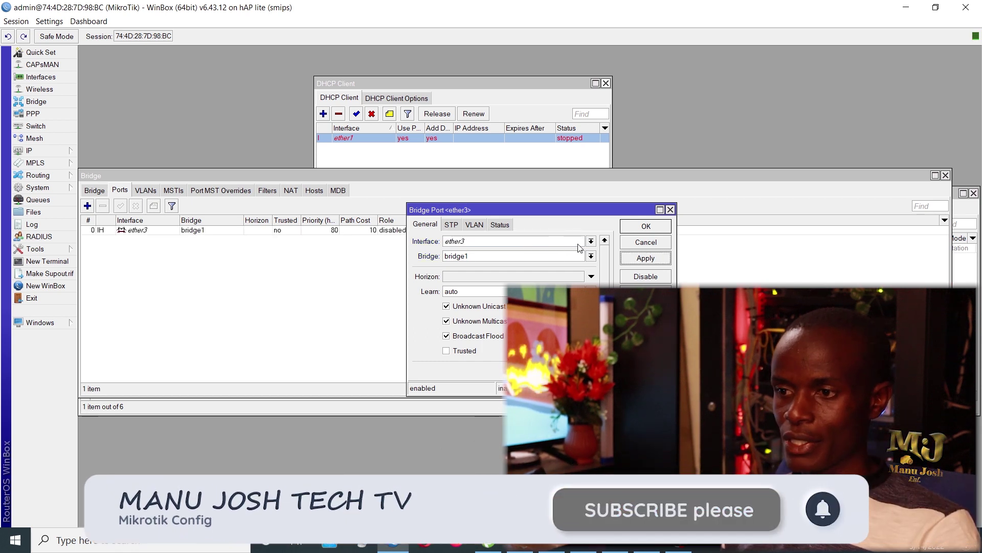
left_click(644, 226)
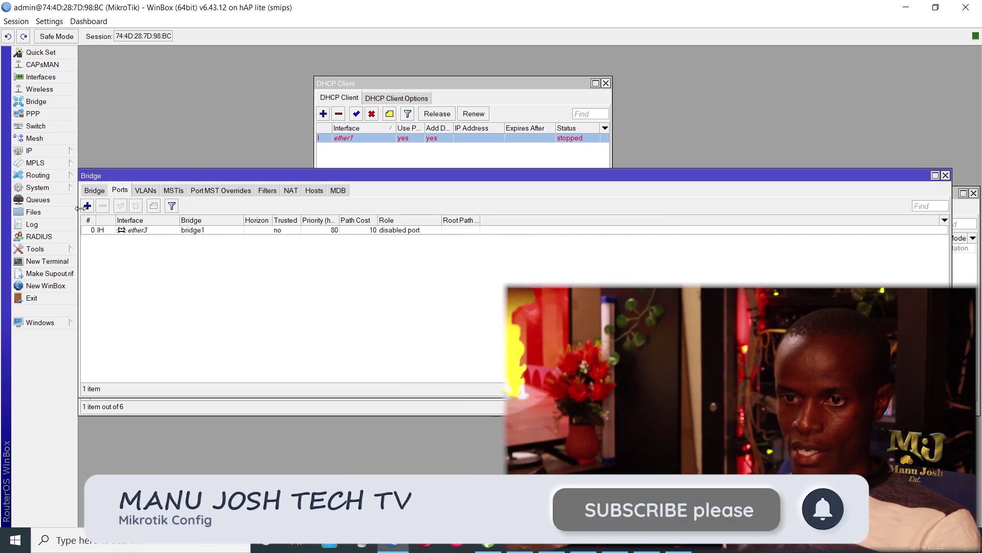
Add ether4 and wlan1 as further ports of bridge1
left_click(87, 207)
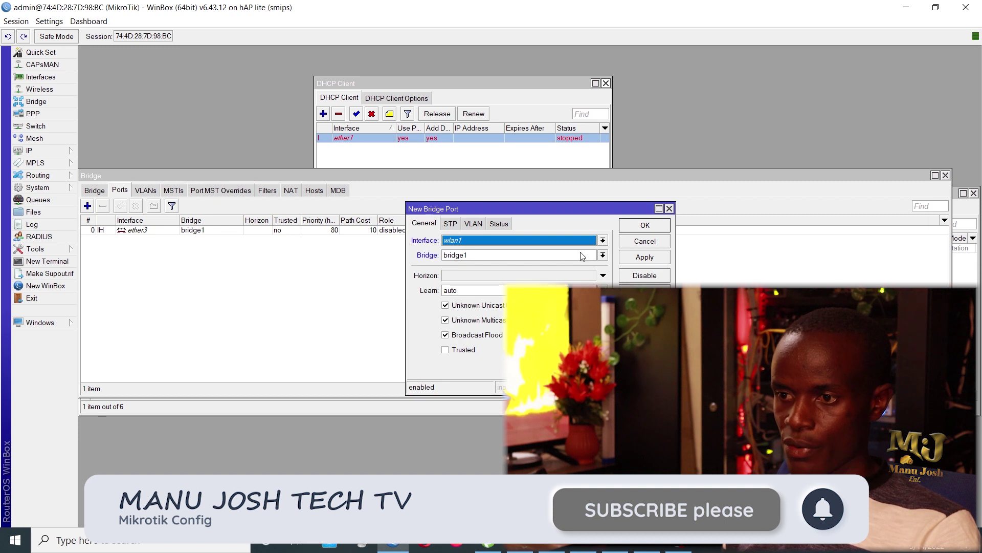
left_click(585, 244)
left_click(501, 290)
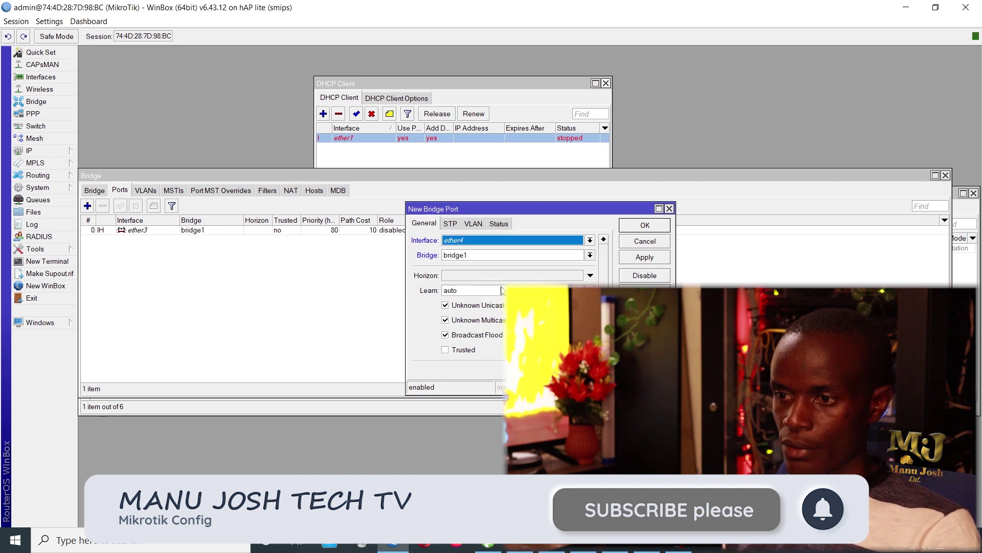
left_click(640, 259)
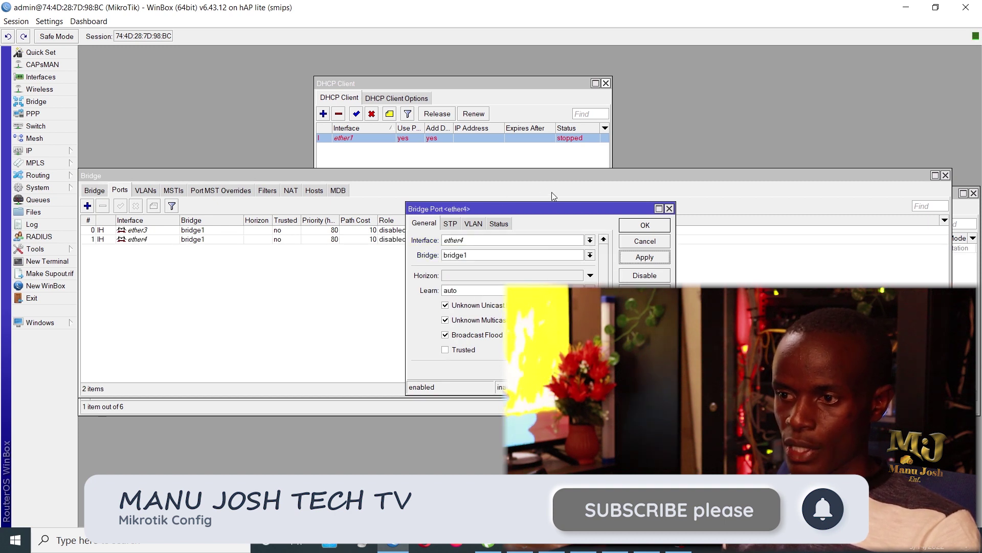
left_click(645, 226)
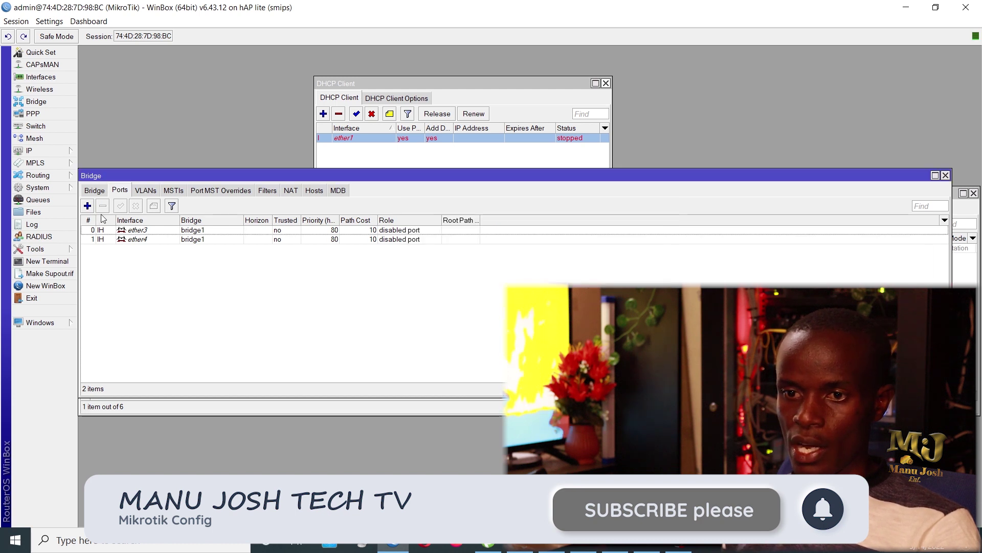
left_click(88, 206)
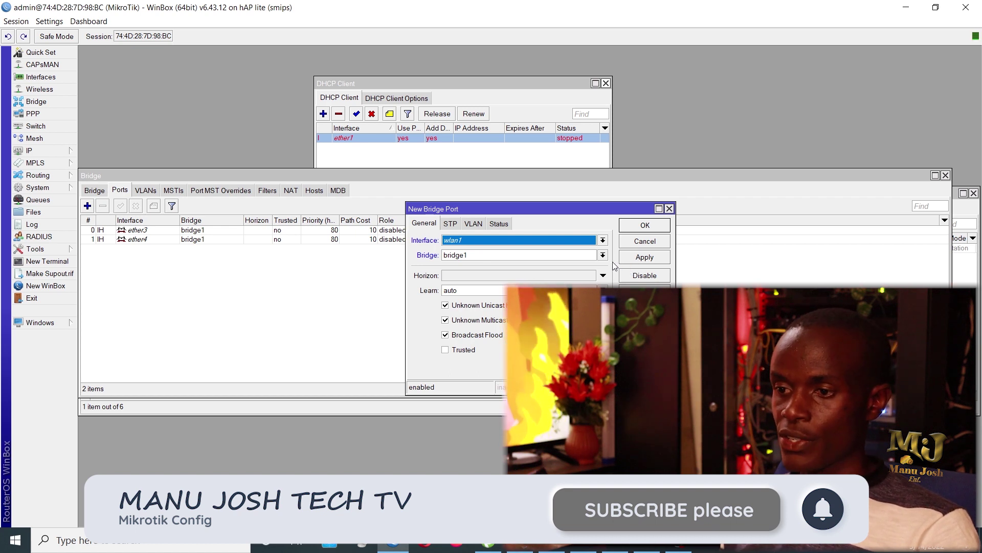
left_click(653, 261)
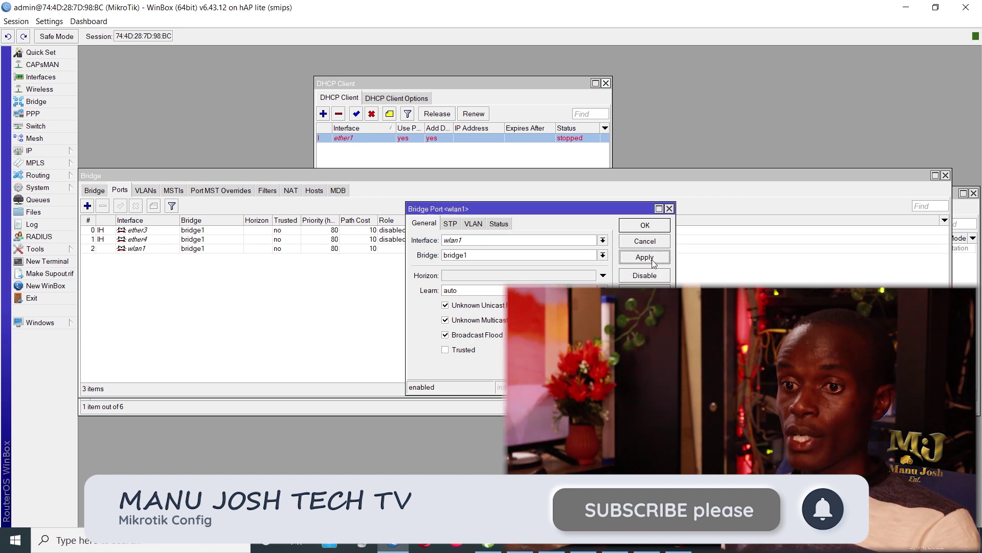
left_click(644, 225)
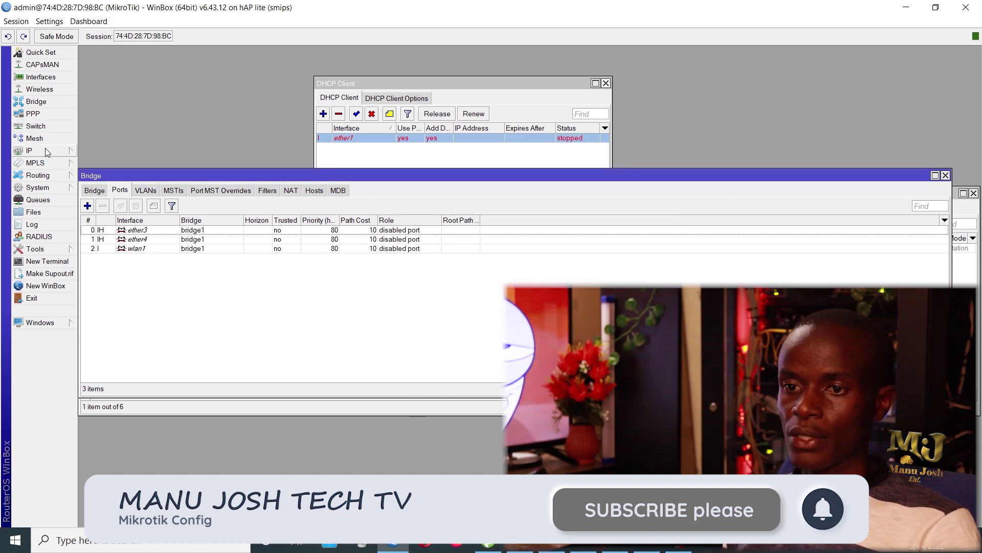
Reassign 192.168.55.1/24 from wlan1 to bridge1, close the address list, and open the ether1 DHCP client
left_click(945, 176)
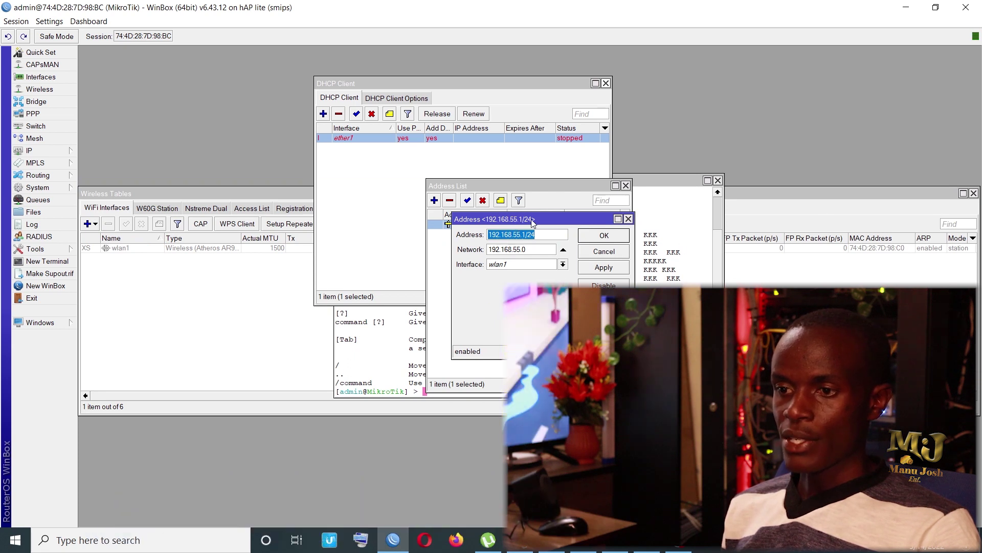
left_click_drag(532, 221, 293, 136)
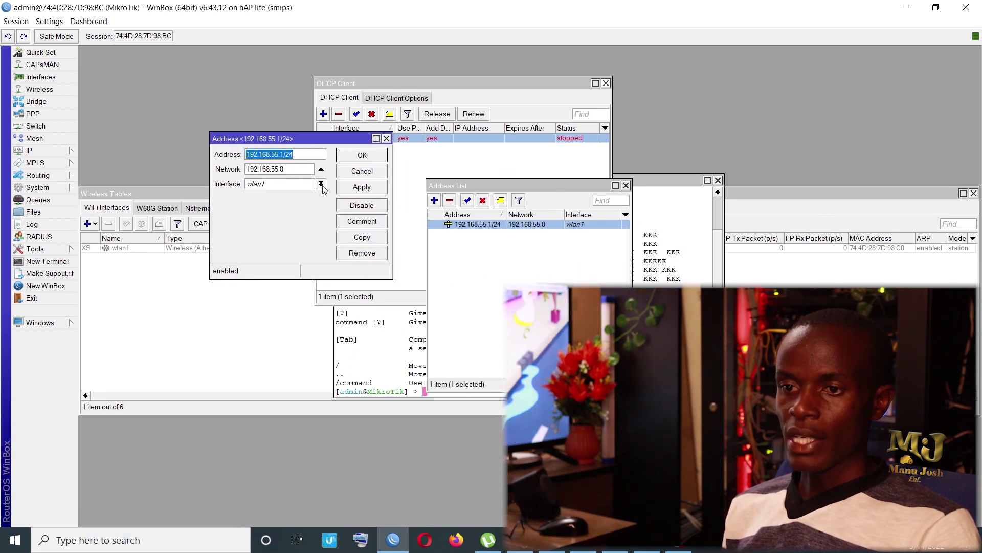
left_click(321, 184)
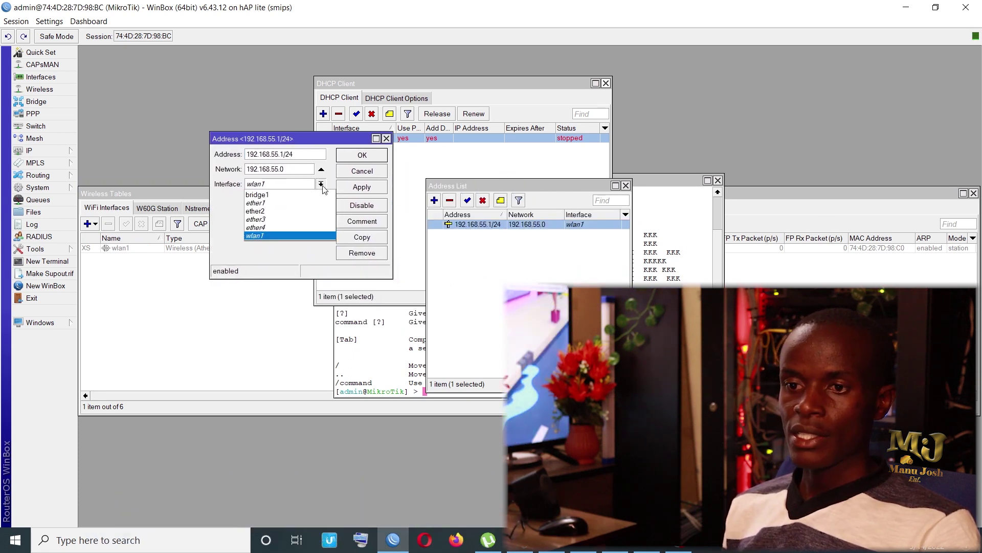
left_click(276, 196)
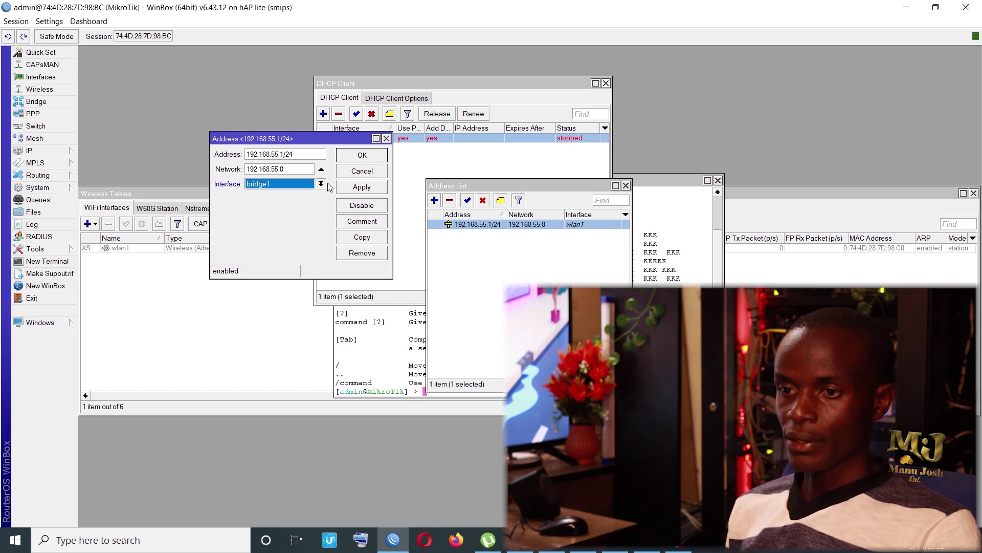
left_click(357, 188)
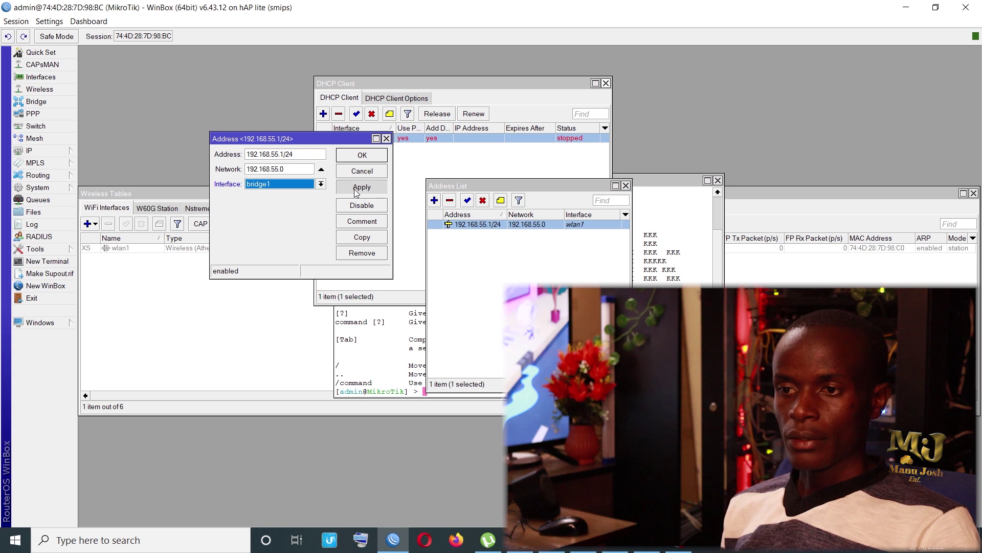
left_click(350, 156)
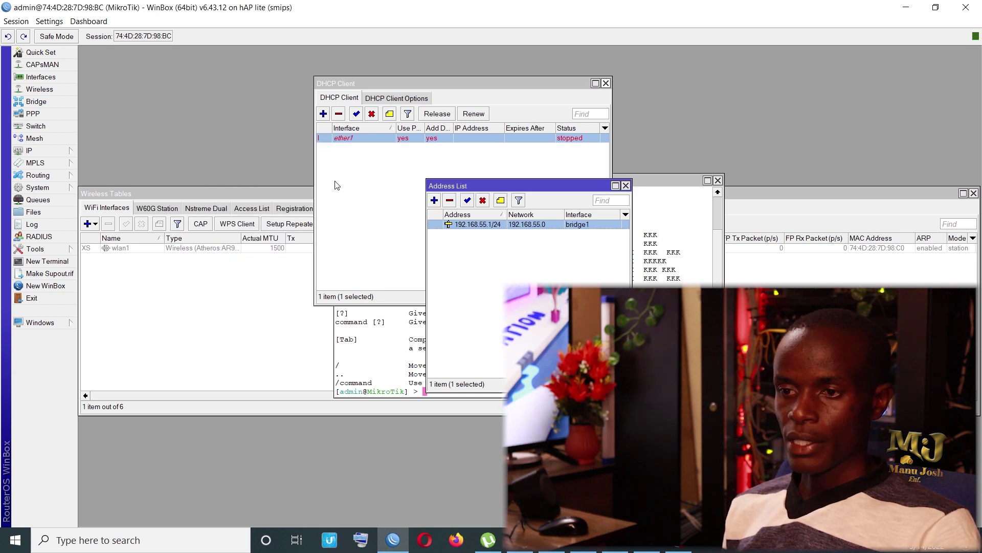
left_click(625, 185)
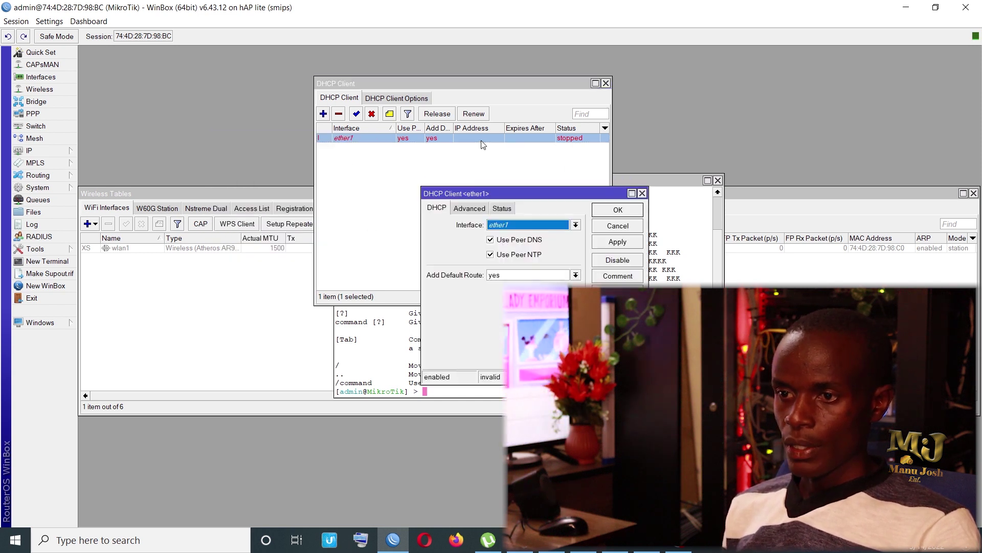
double_click(512, 137)
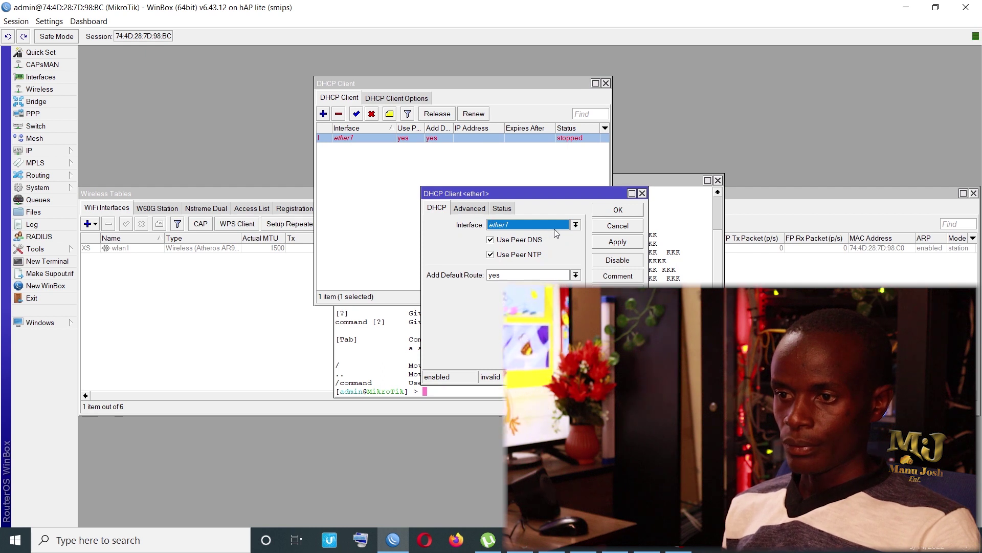
Set wlan1 to ap bridge mode, enable it, and give it the SSID TECH
left_click(642, 193)
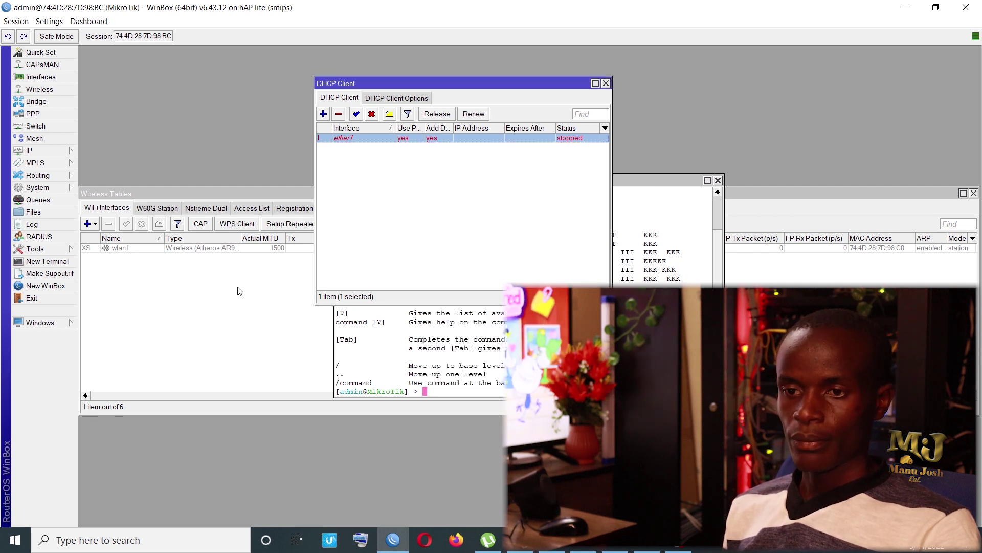
left_click(232, 297)
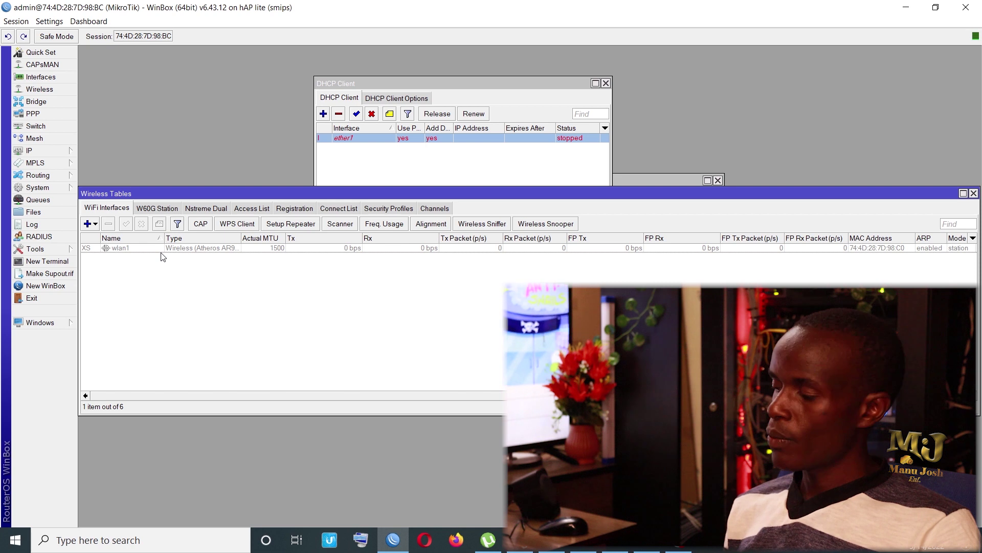
double_click(173, 249)
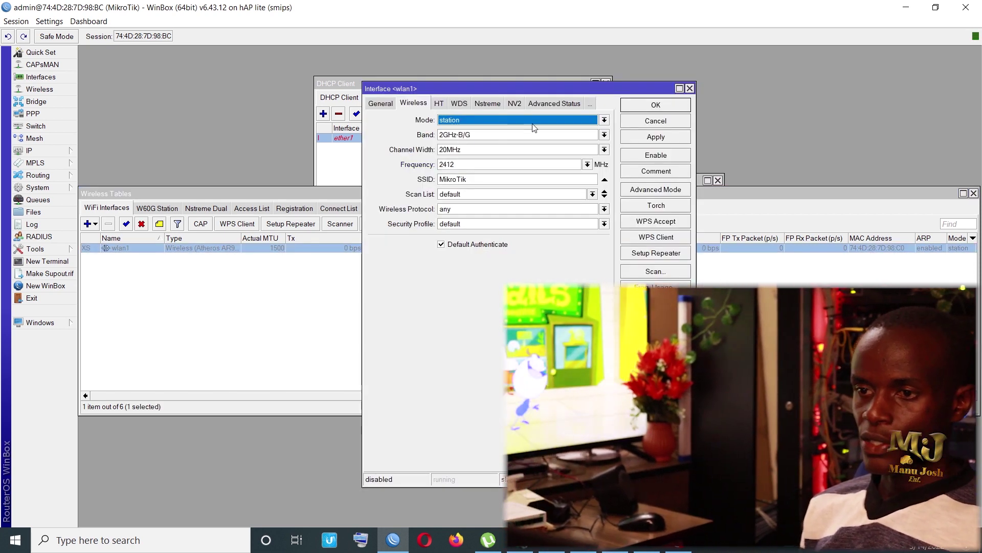
left_click(545, 123)
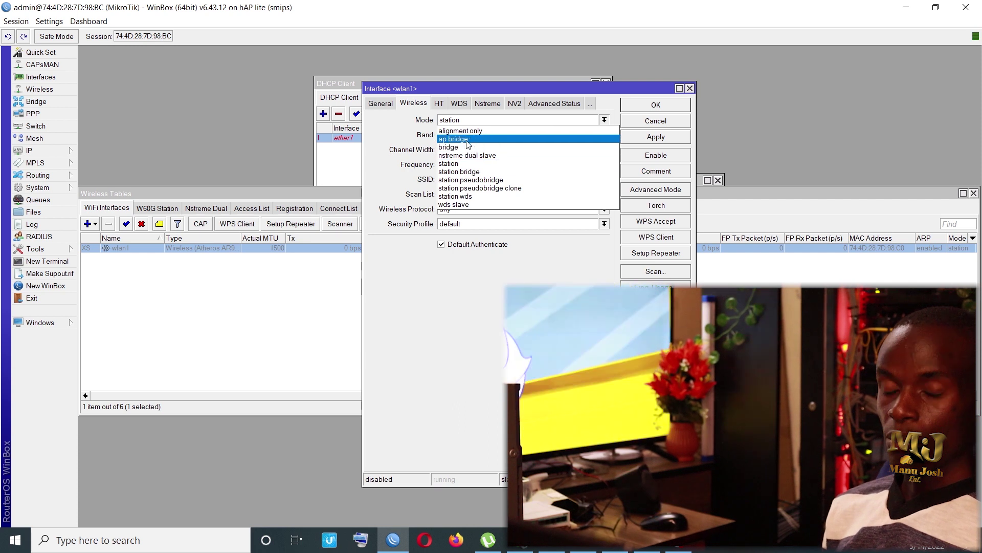
left_click(482, 131)
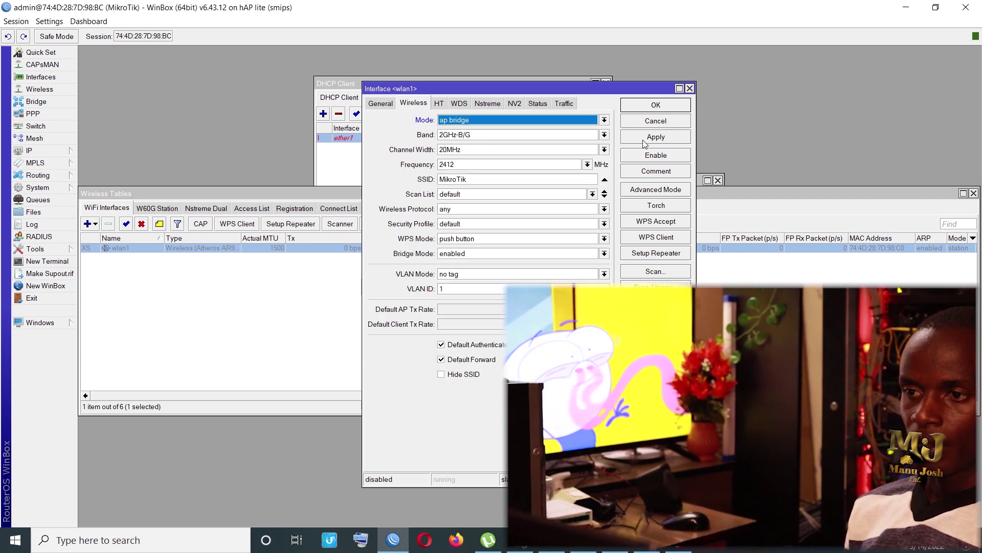
left_click(655, 136)
left_click(648, 156)
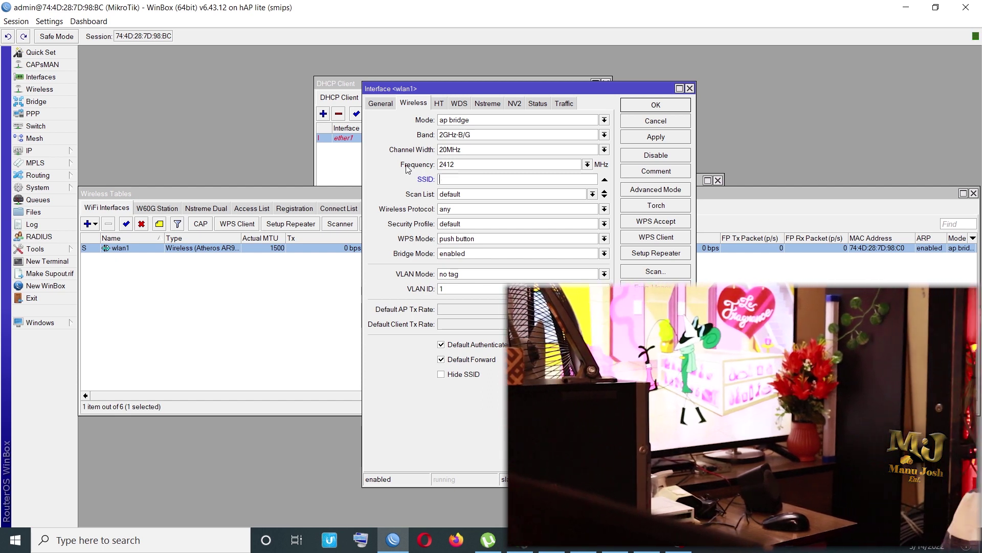
type("CH")
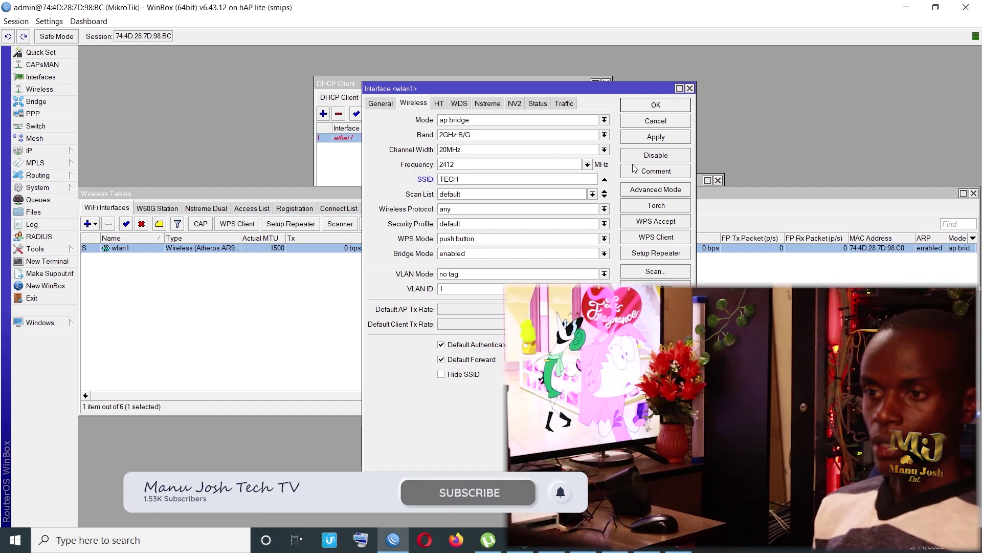
left_click(652, 138)
Close the wlan1 settings and watch the ether1 DHCP client bind to 192.168.1.100
left_click(656, 105)
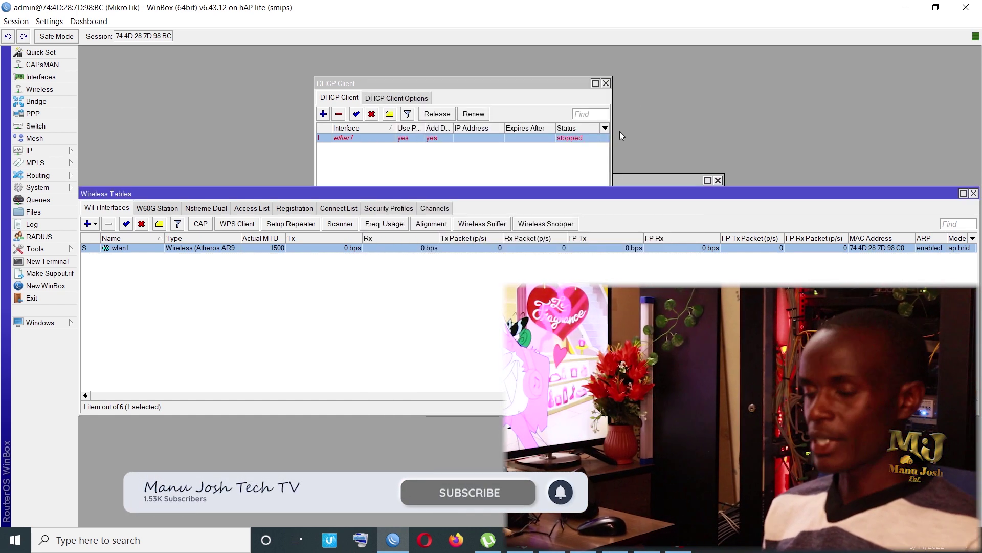
left_click(347, 154)
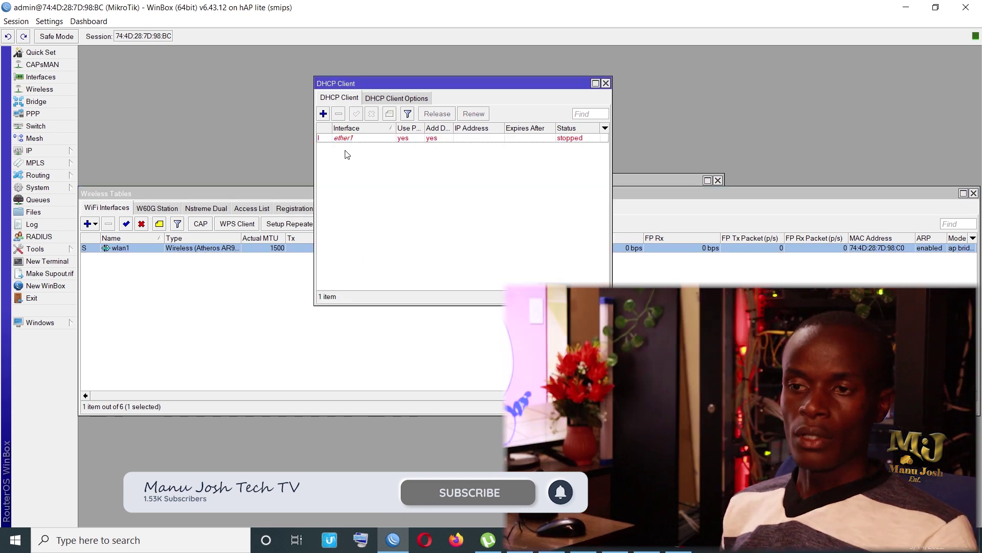
left_click(340, 140)
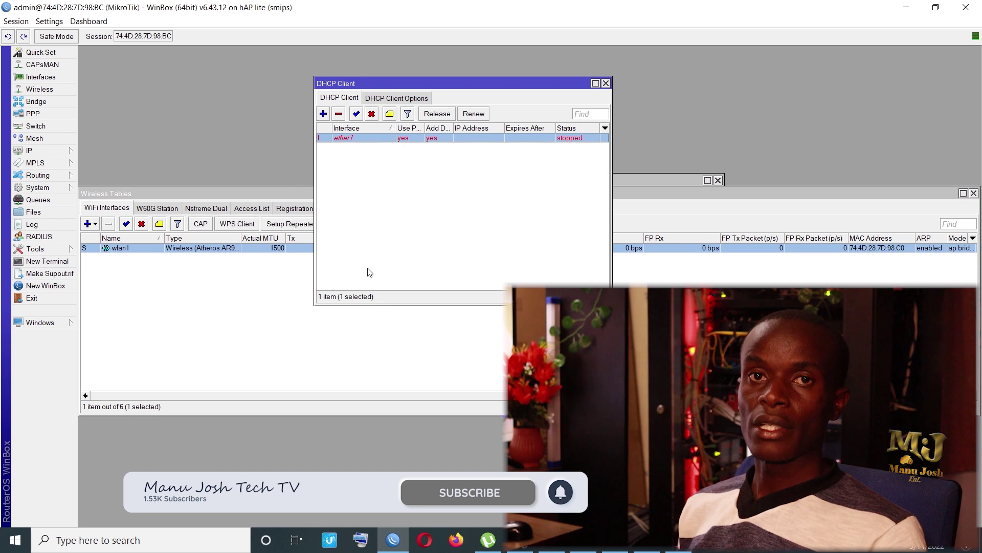
left_click(402, 199)
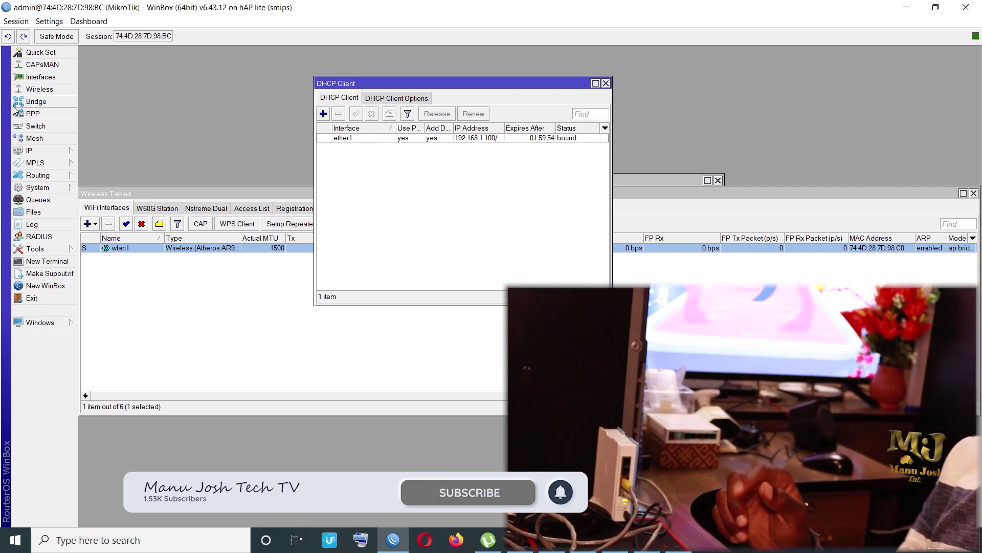
left_click(36, 153)
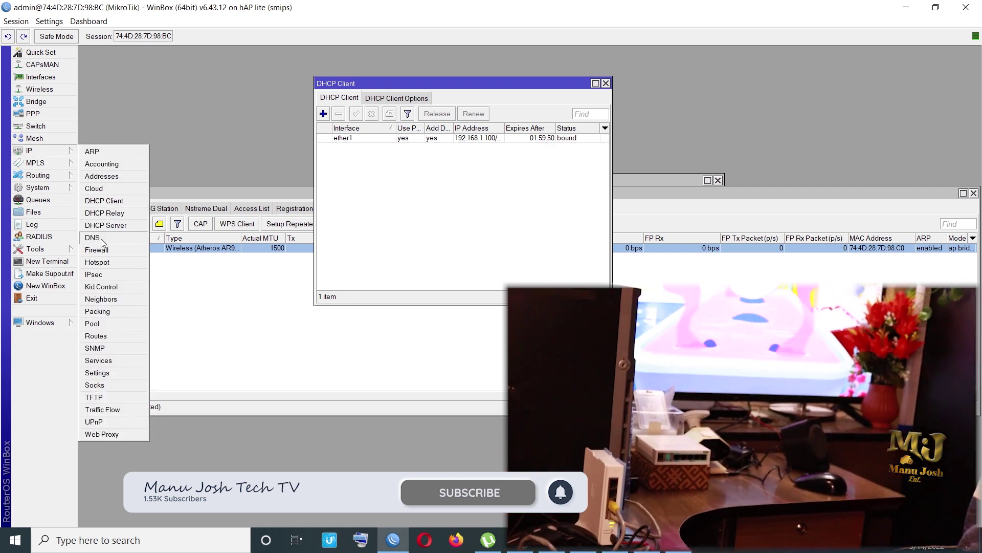
Enter 8.8.8.8 as the router's DNS server and apply it
left_click(102, 237)
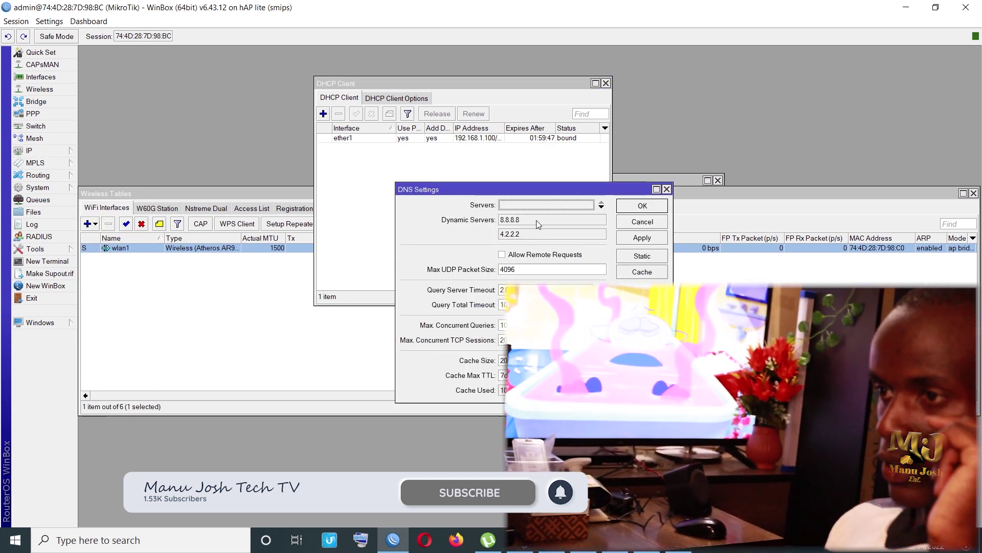
left_click(541, 205)
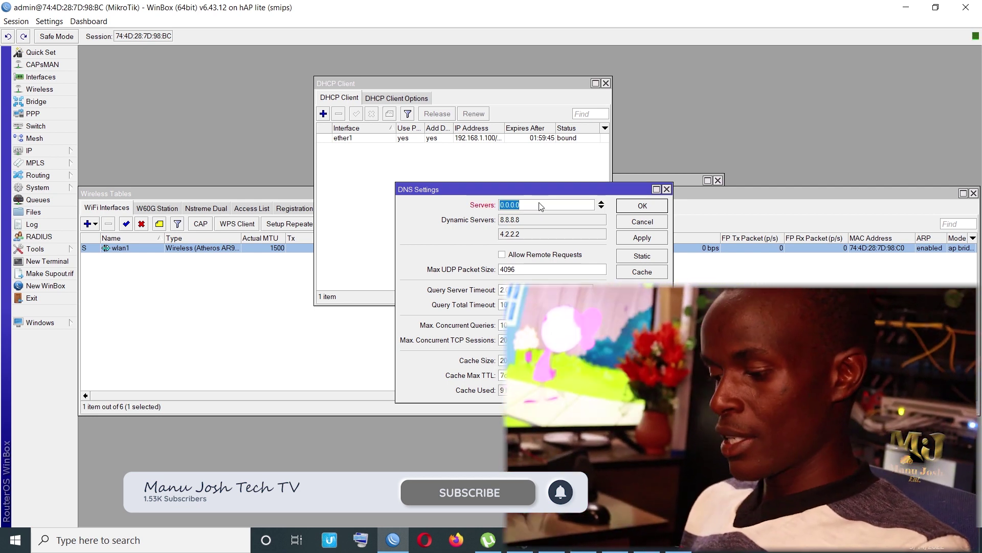
type("8.8")
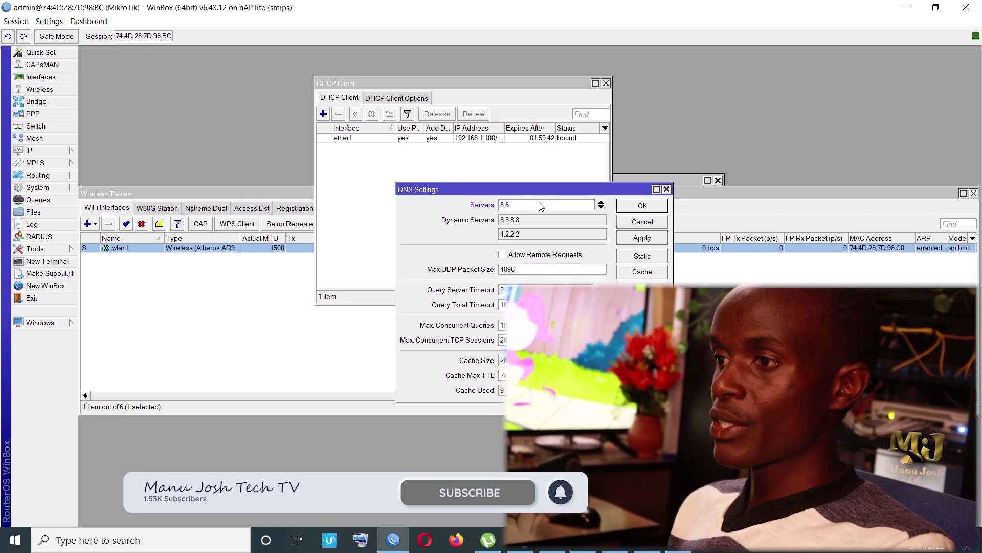
type(".8.8")
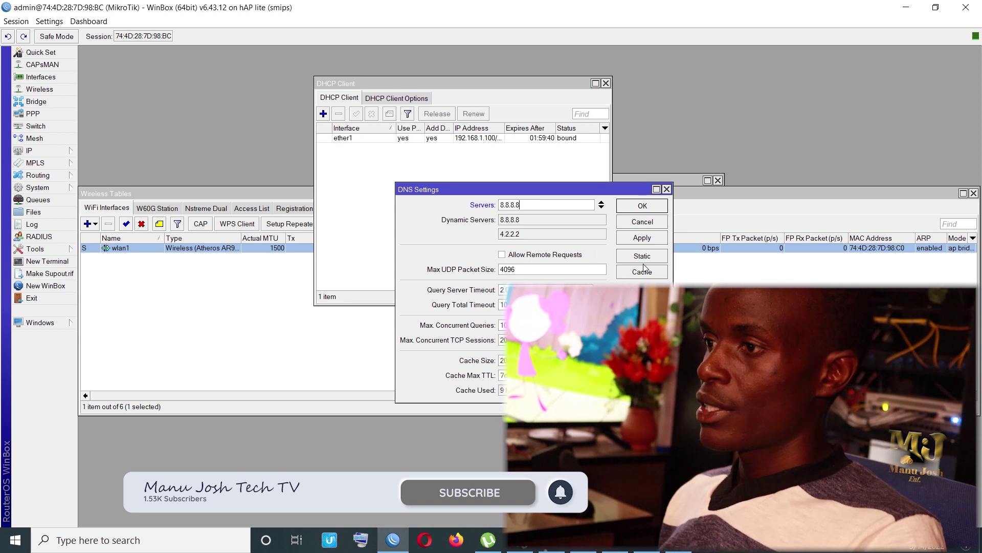
left_click(642, 238)
left_click(642, 206)
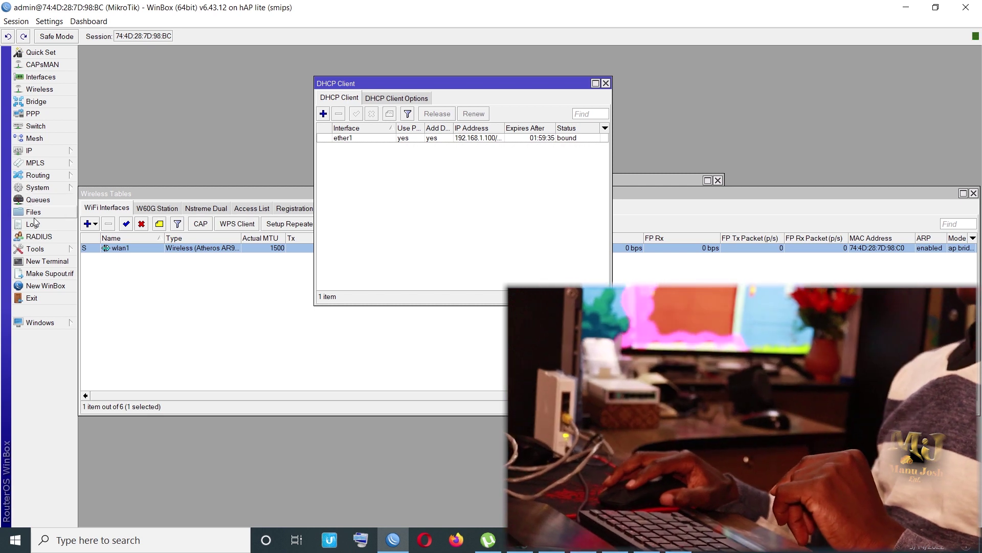
Run ping 8.8.8.8 in a new router terminal, with all 20 replies coming back
left_click(35, 262)
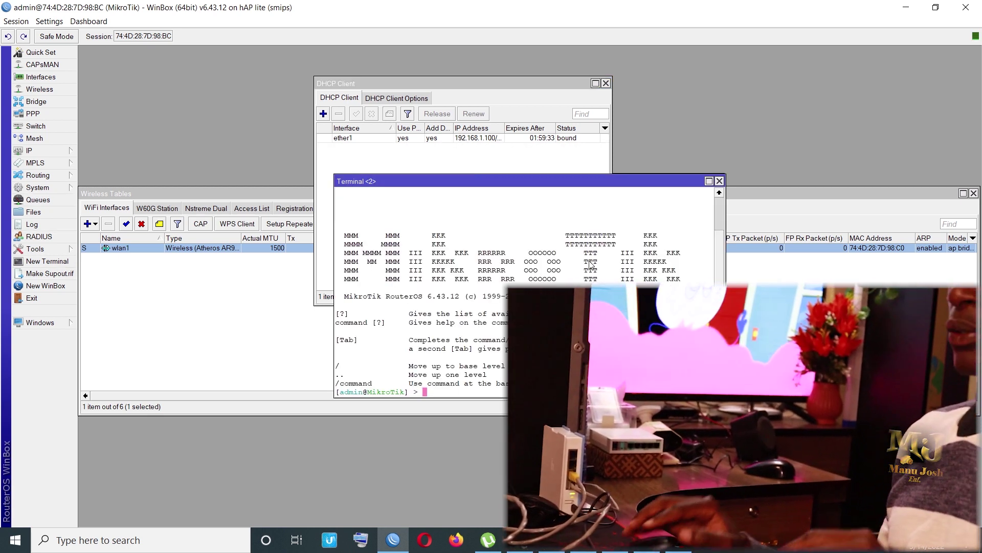
type("PING")
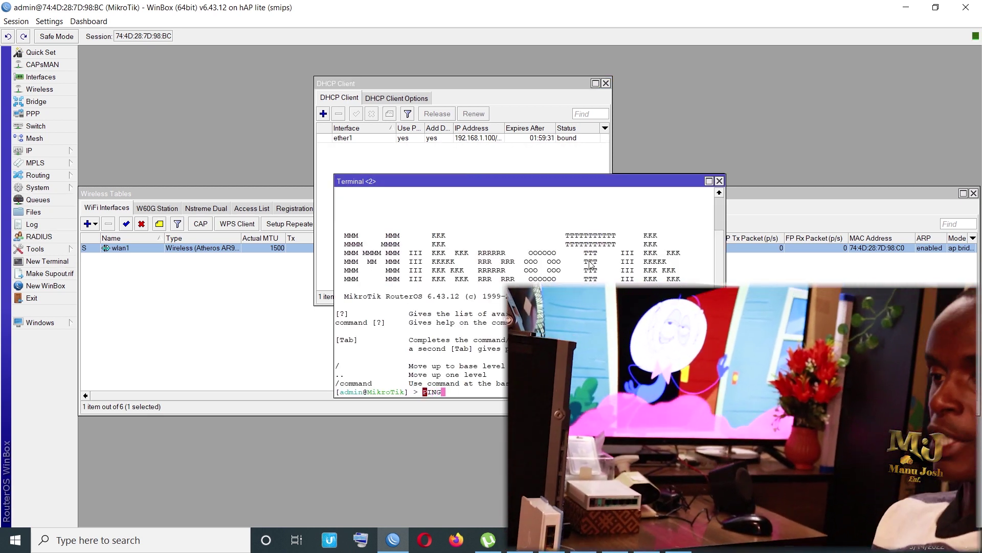
key("BackSpace")
key("BackSpace")
key("BackSpace")
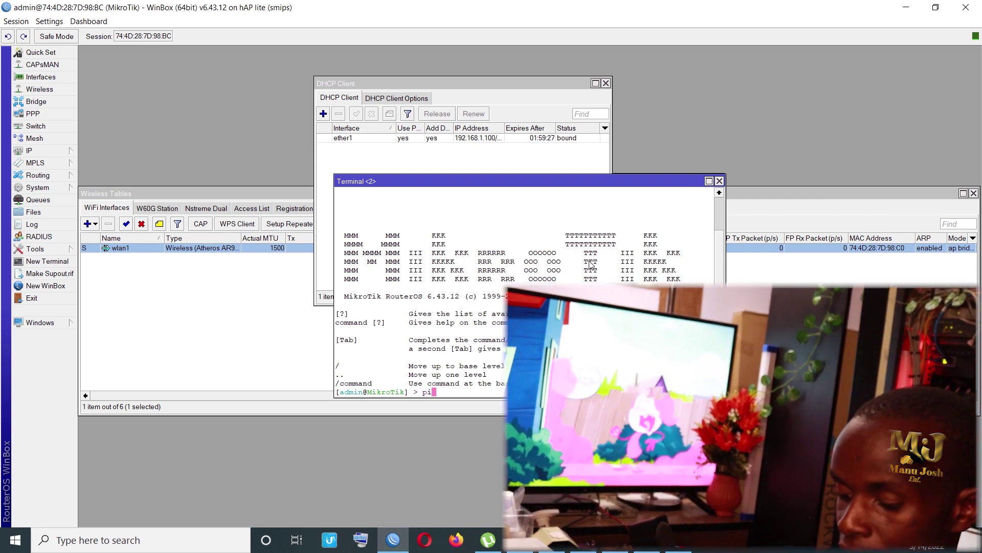
type("ping 8.8.8.8")
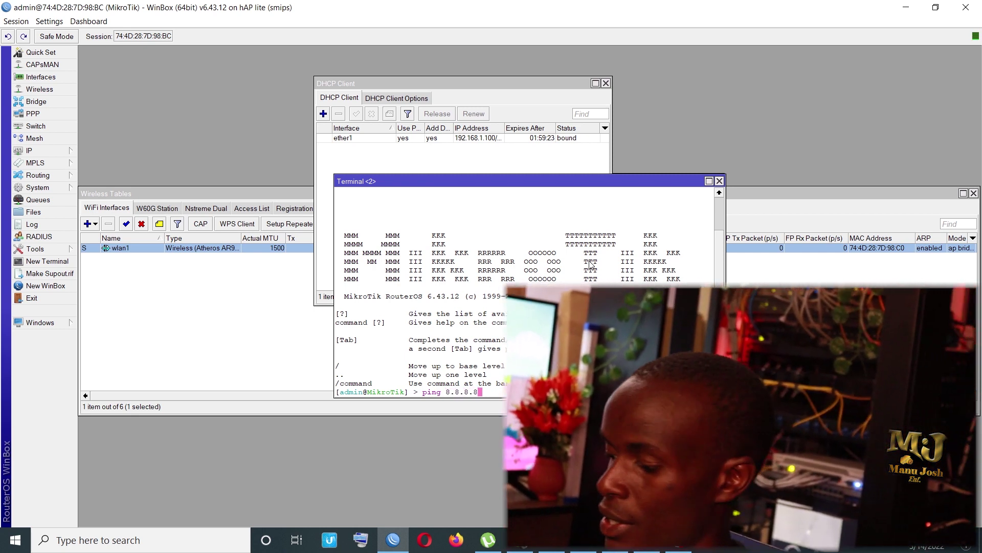
key("Return")
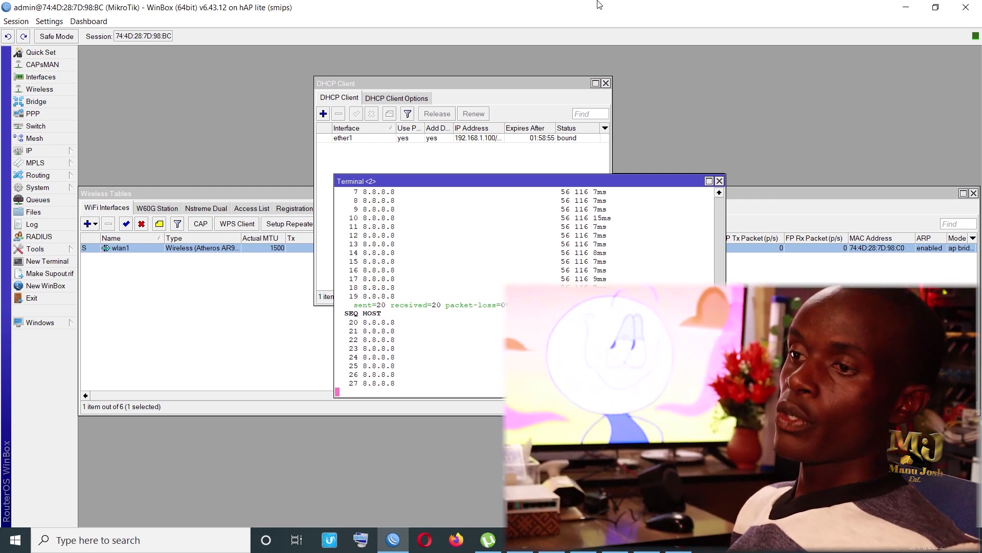
In IP > Firewall, add a new NAT rule with source address 192.168.55.0/24
left_click(27, 161)
left_click(30, 151)
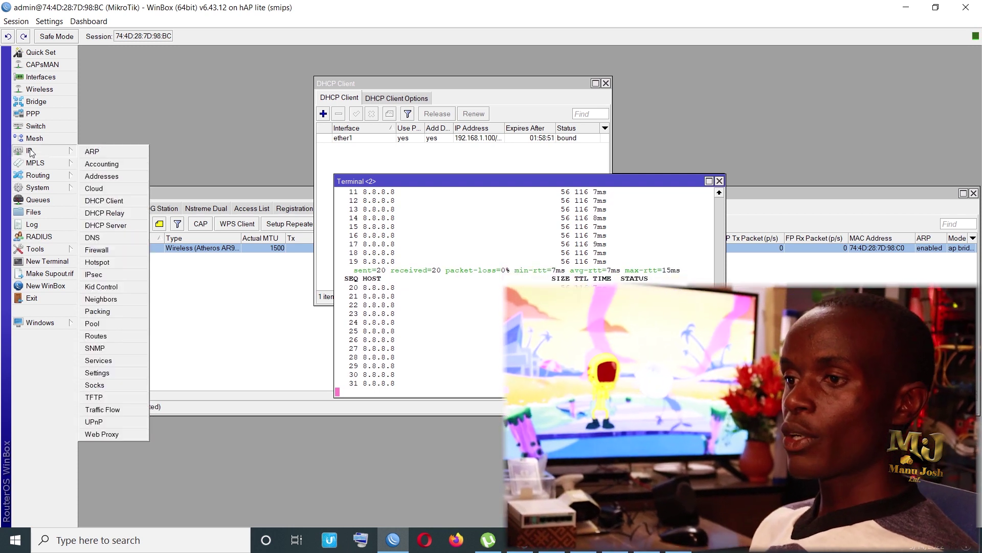
left_click(100, 252)
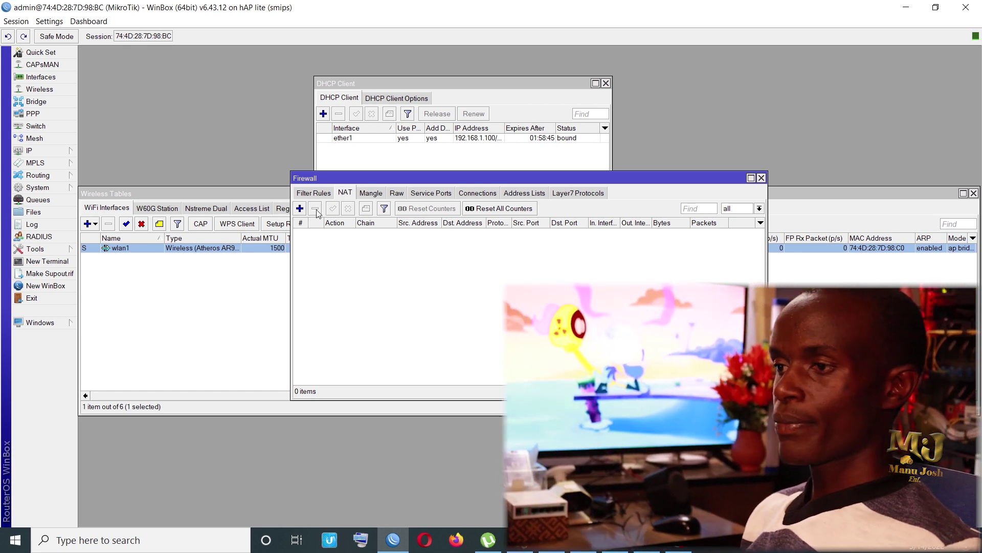
left_click(300, 208)
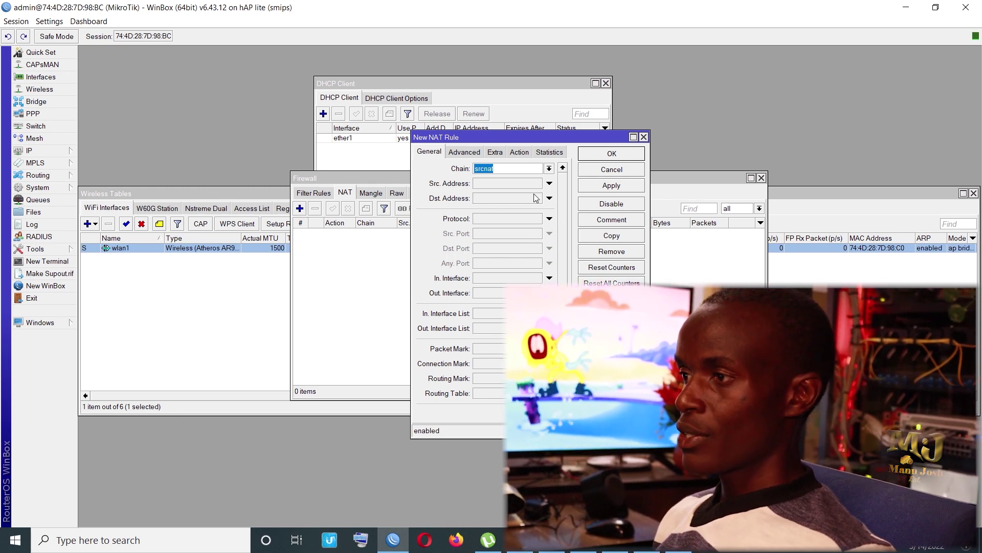
left_click(504, 184)
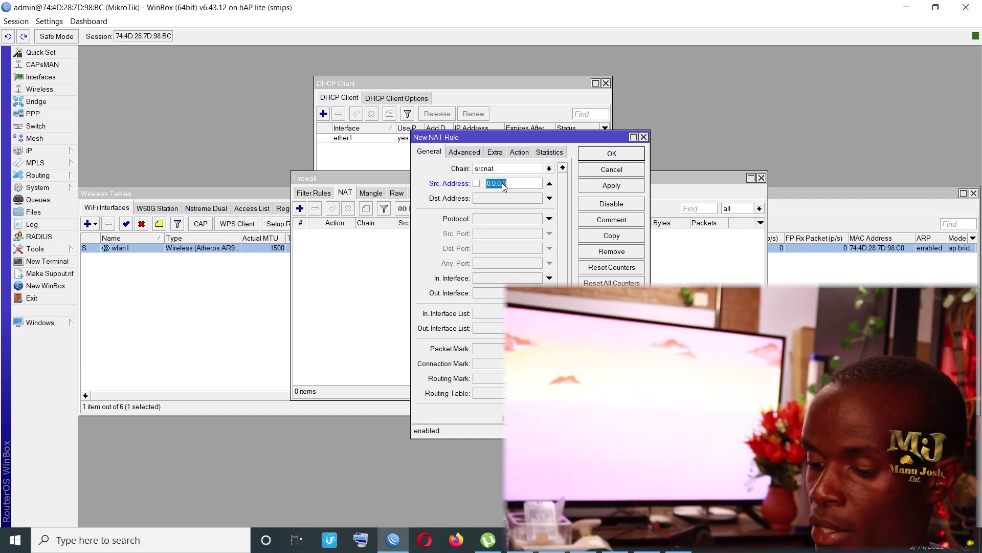
type("192")
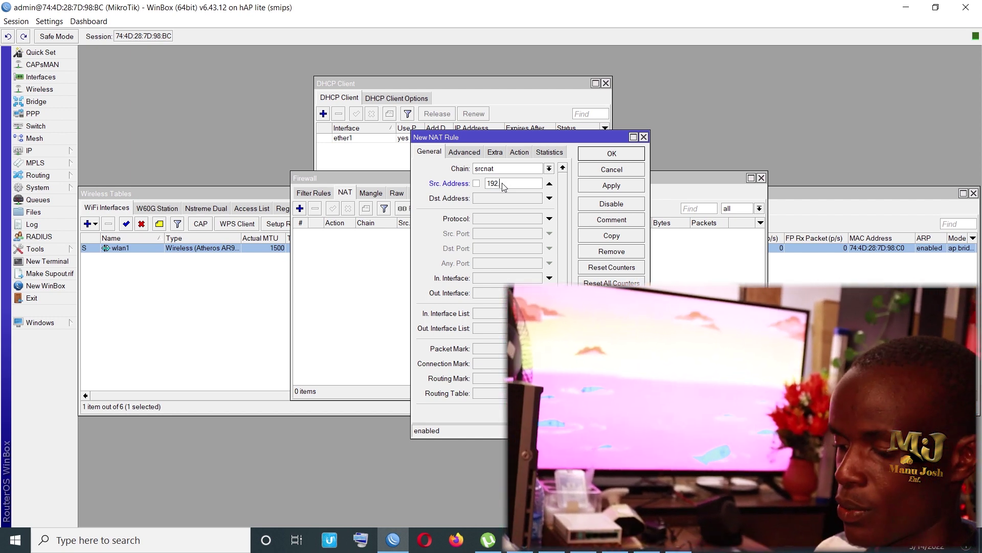
type(".168.55.")
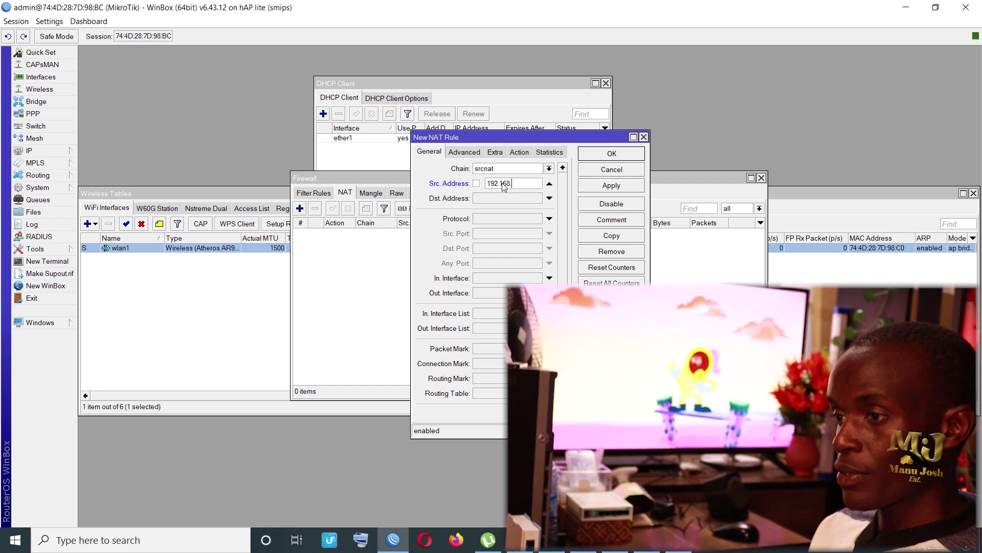
type("1")
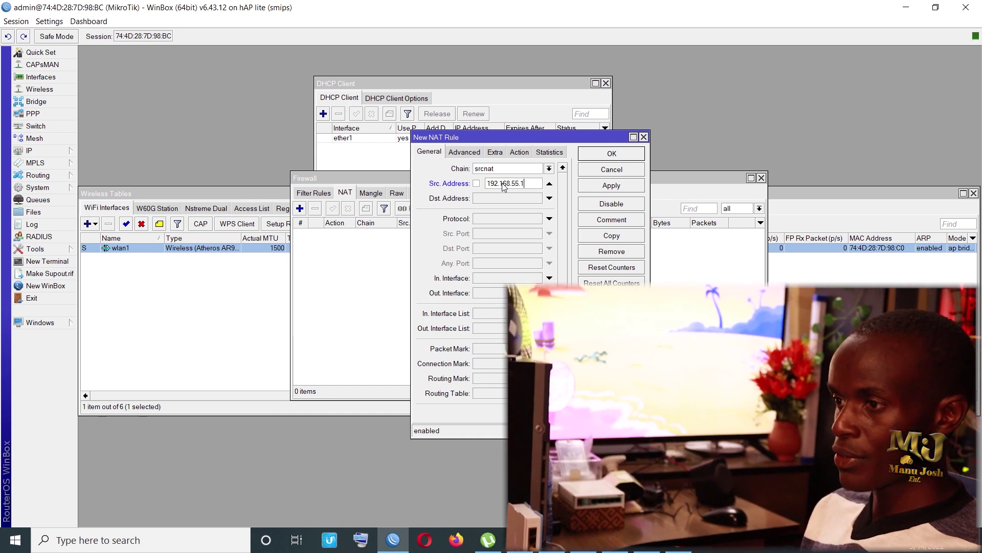
key("BackSpace")
type("0")
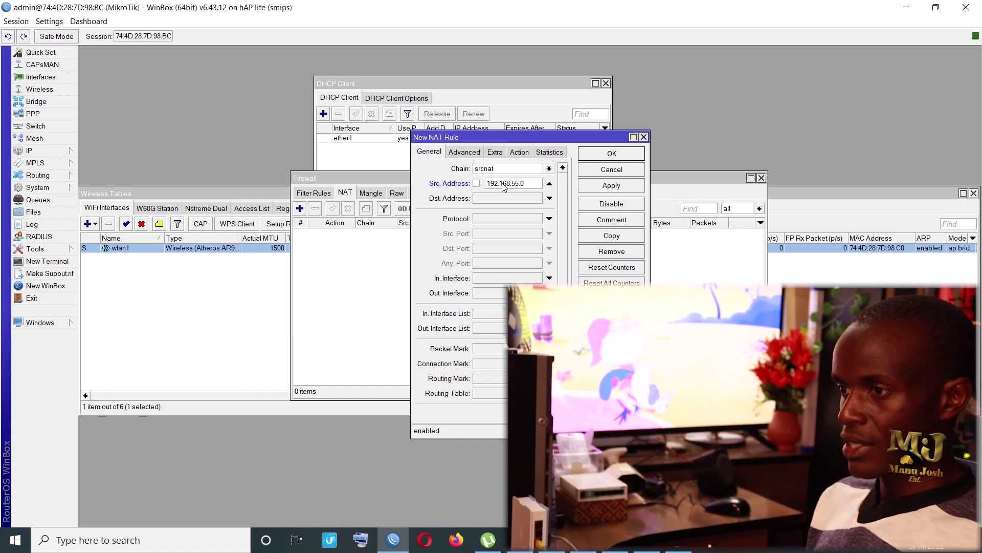
type("/24")
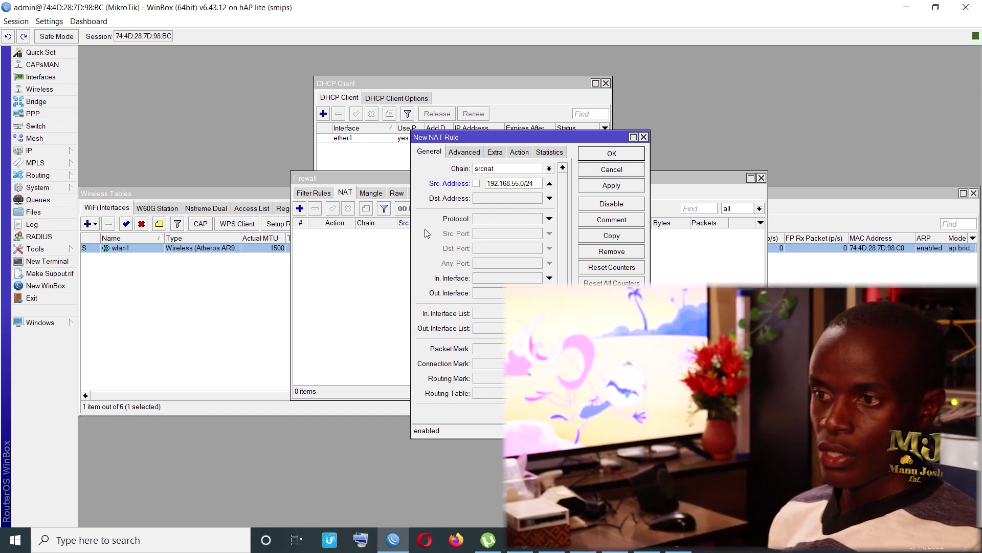
Set the rule's outgoing interface to ether1, save it, and close Firewall
left_click(492, 292)
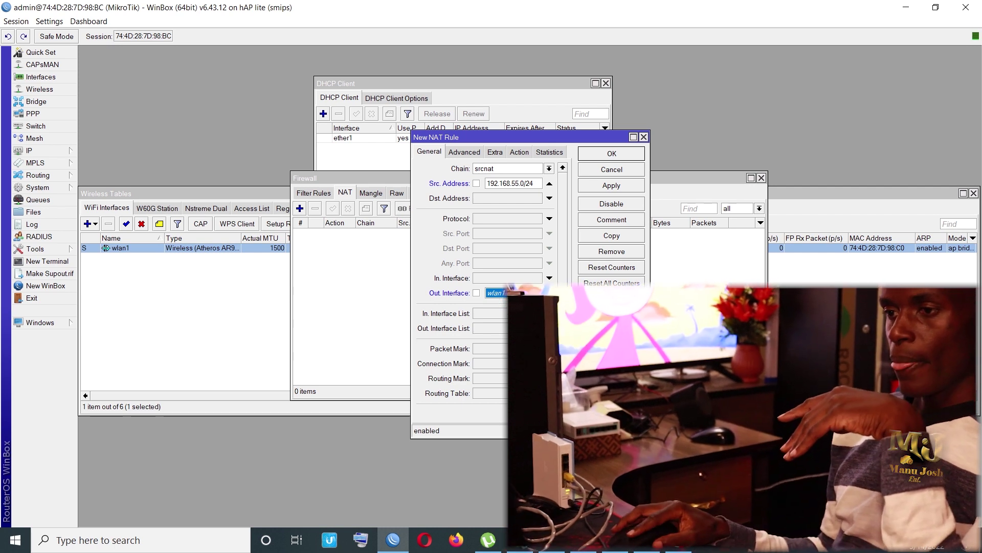
left_click(549, 293)
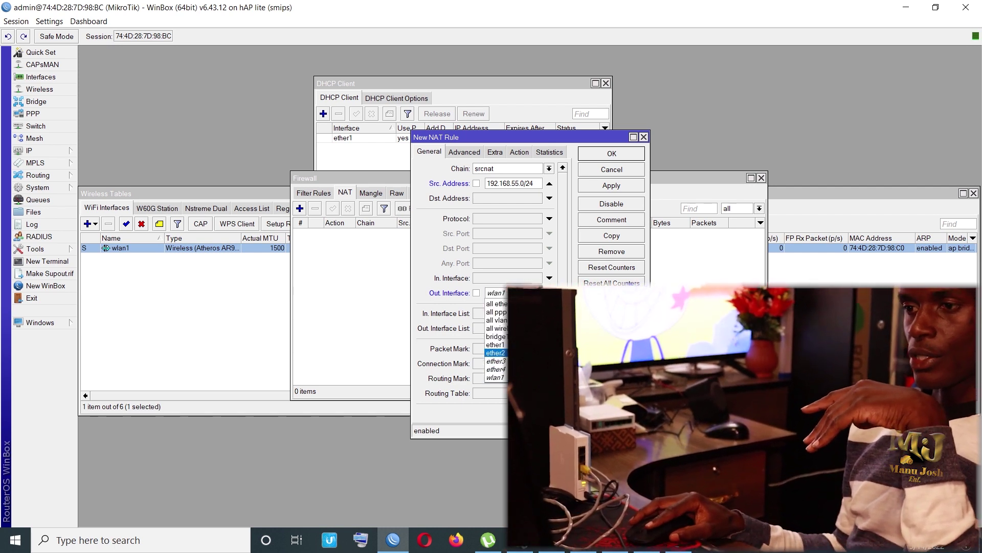
left_click(495, 344)
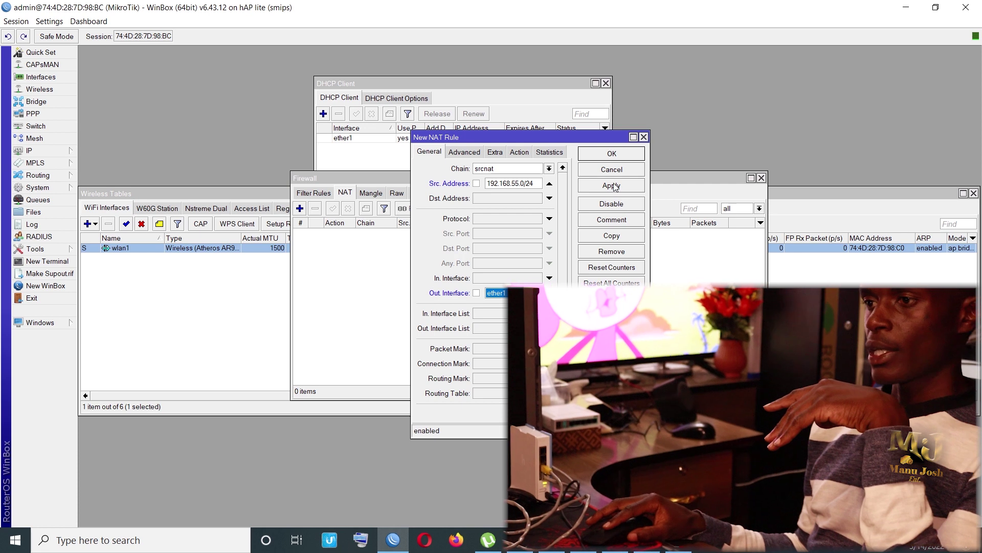
left_click(611, 185)
left_click(611, 153)
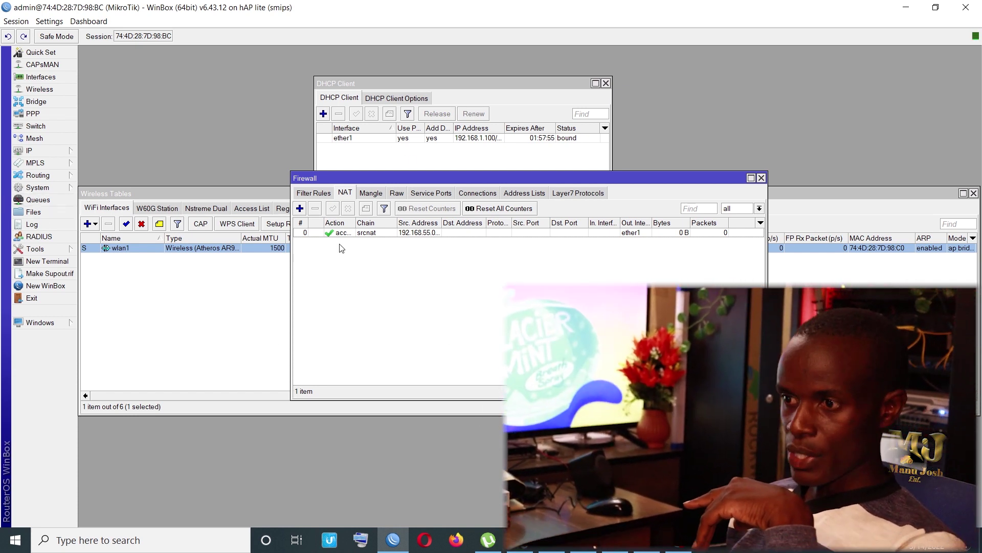
left_click(761, 178)
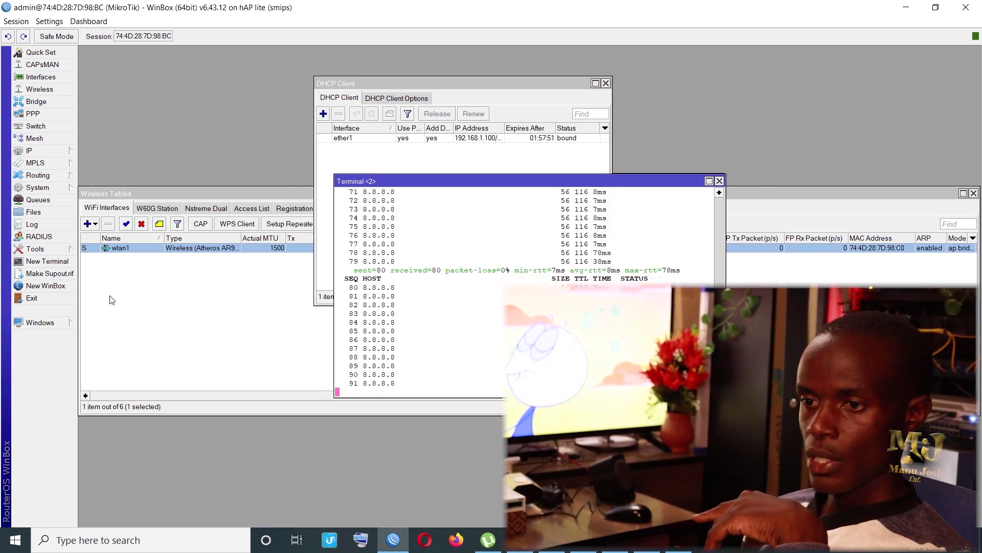
Reboot the router via System > Reboot, then reopen IP > Firewall
left_click(35, 188)
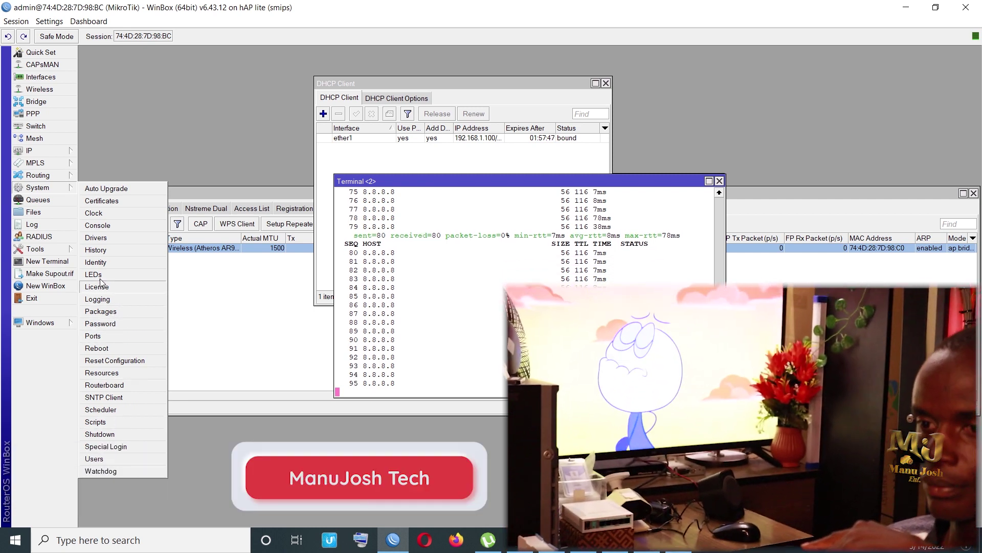
left_click(110, 352)
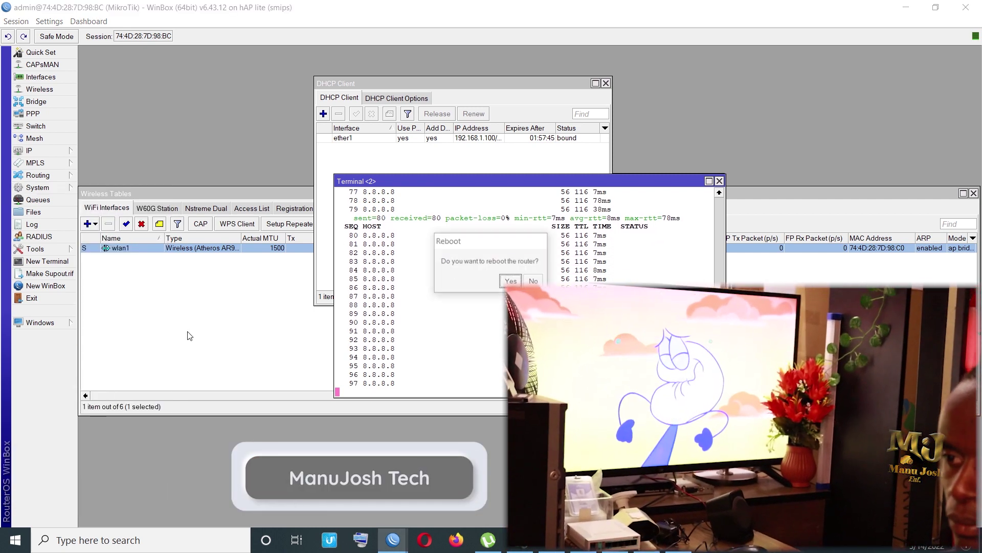
left_click(507, 283)
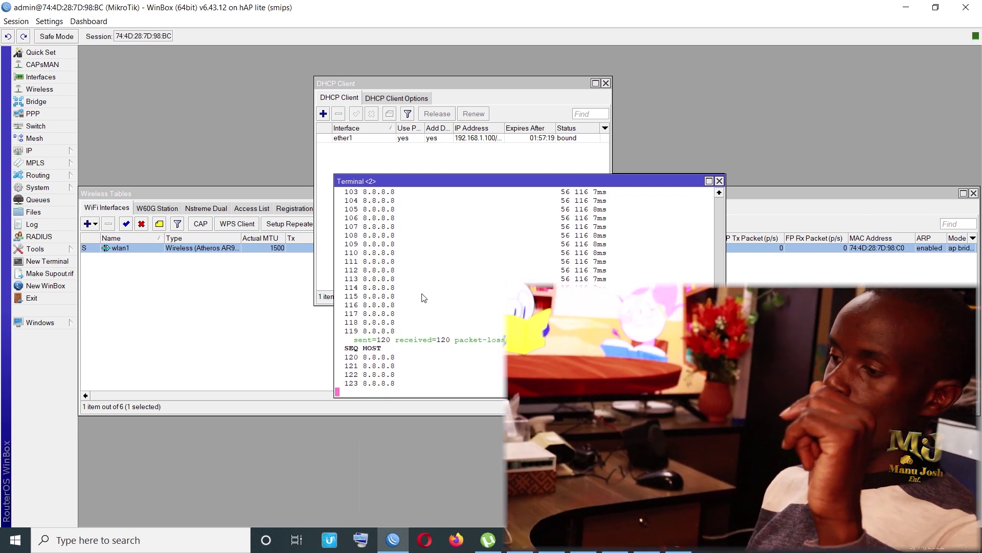
left_click(39, 149)
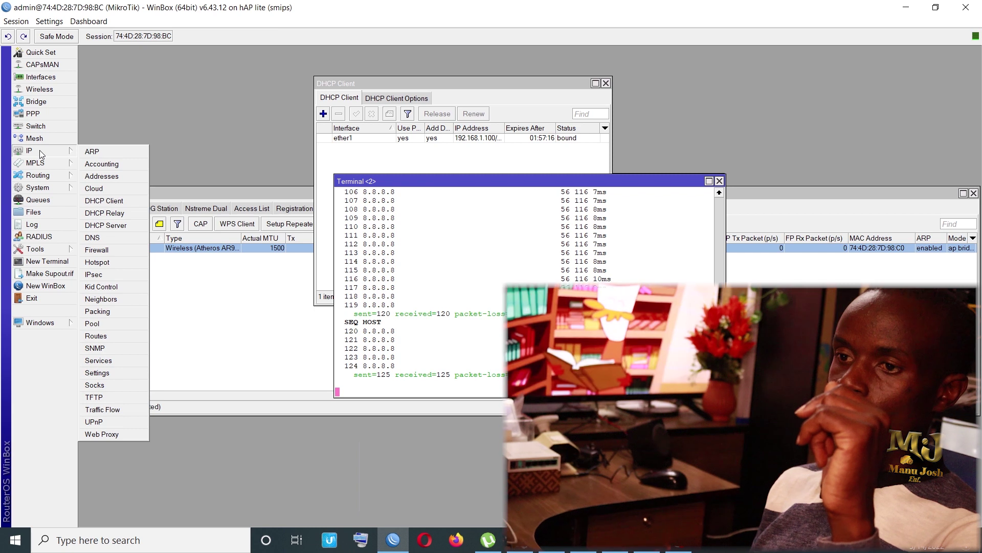
left_click(109, 253)
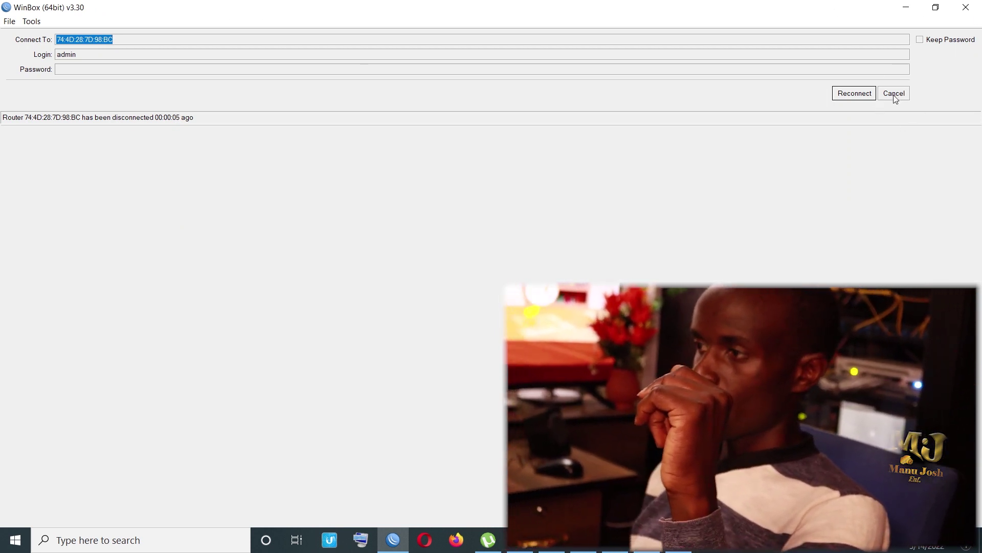
Refresh the Neighbors list until the rebooted hAP lite appears, select its MAC entry and connect
left_click(894, 97)
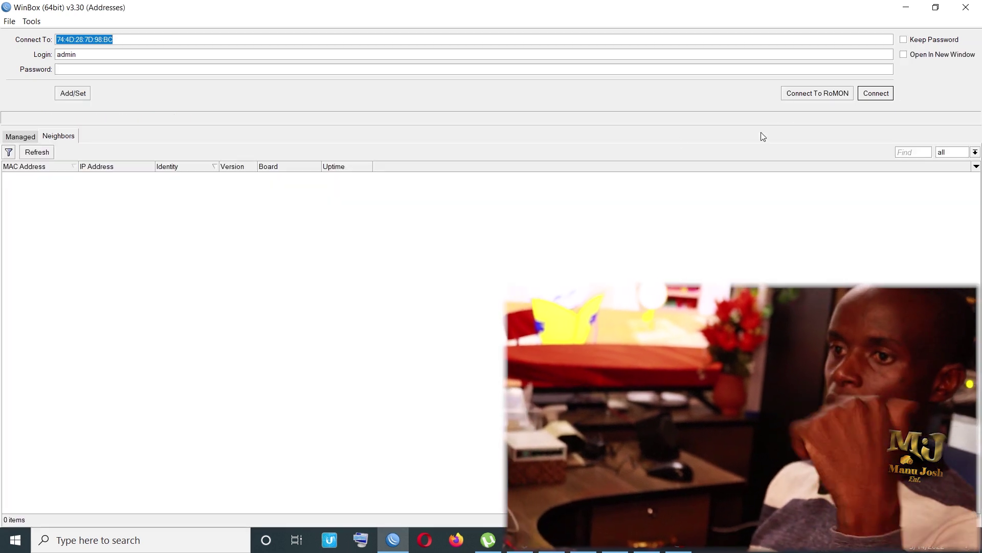
left_click(44, 155)
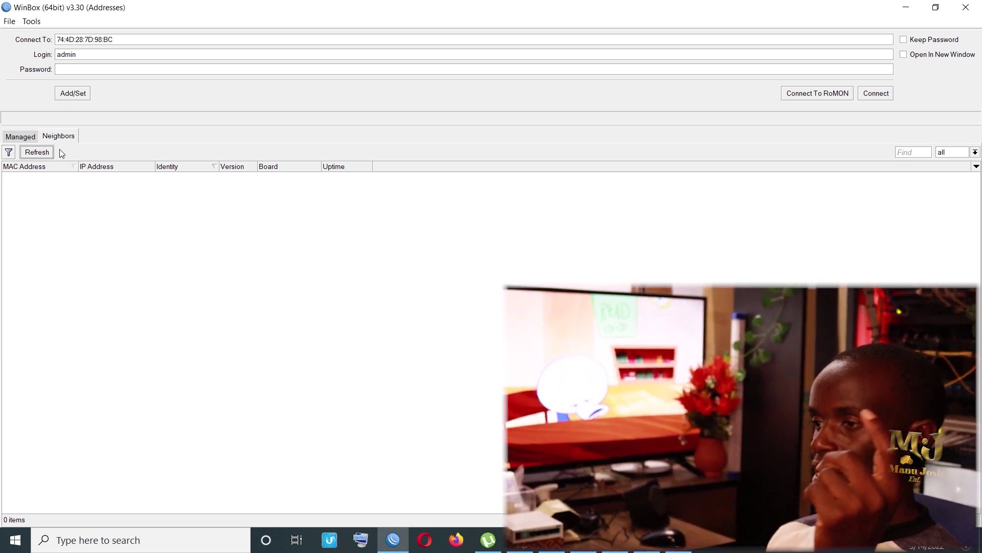
left_click(875, 95)
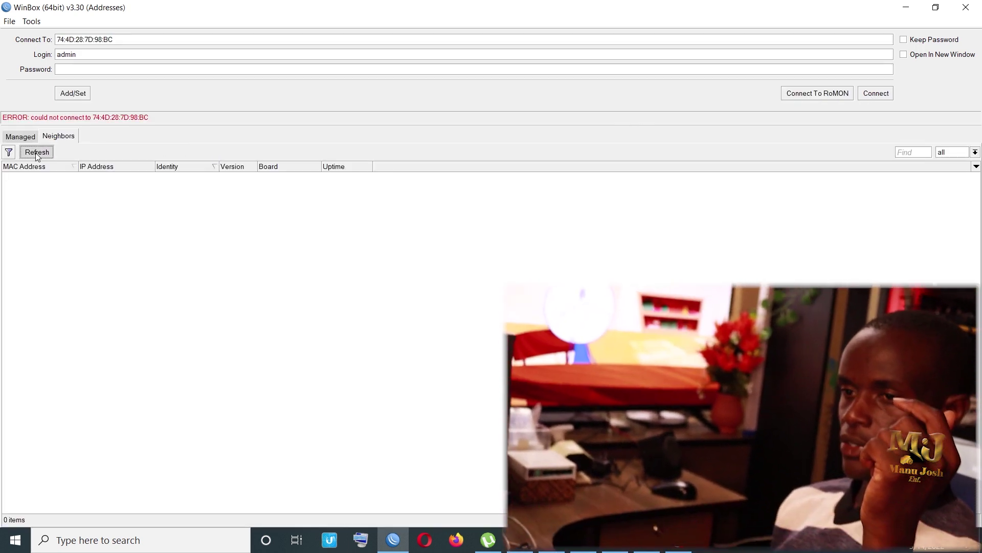
left_click(37, 153)
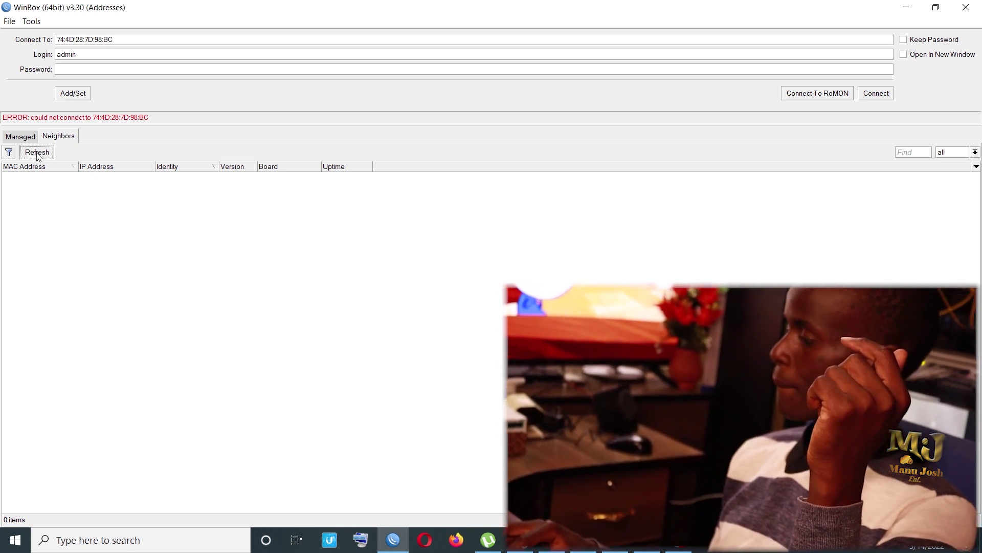
left_click(39, 154)
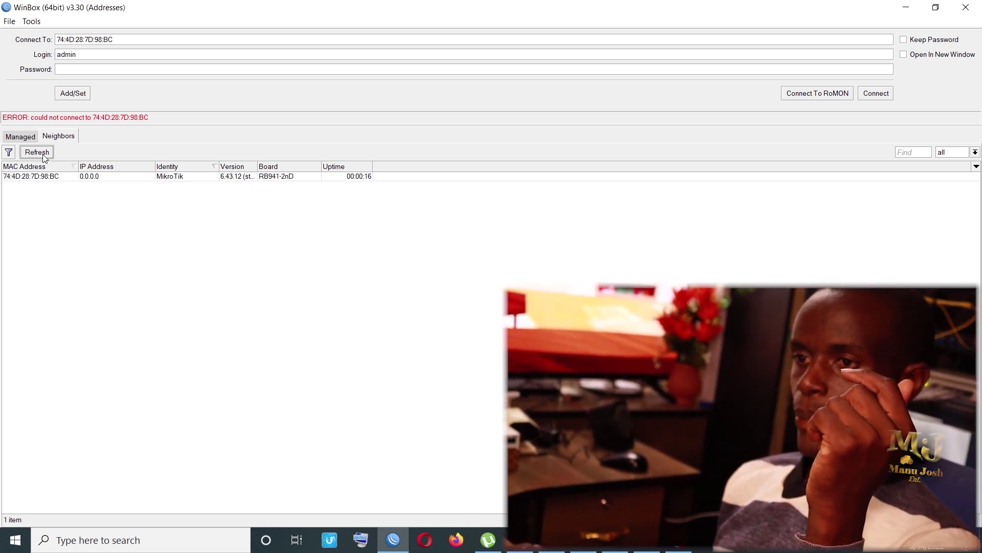
left_click(118, 177)
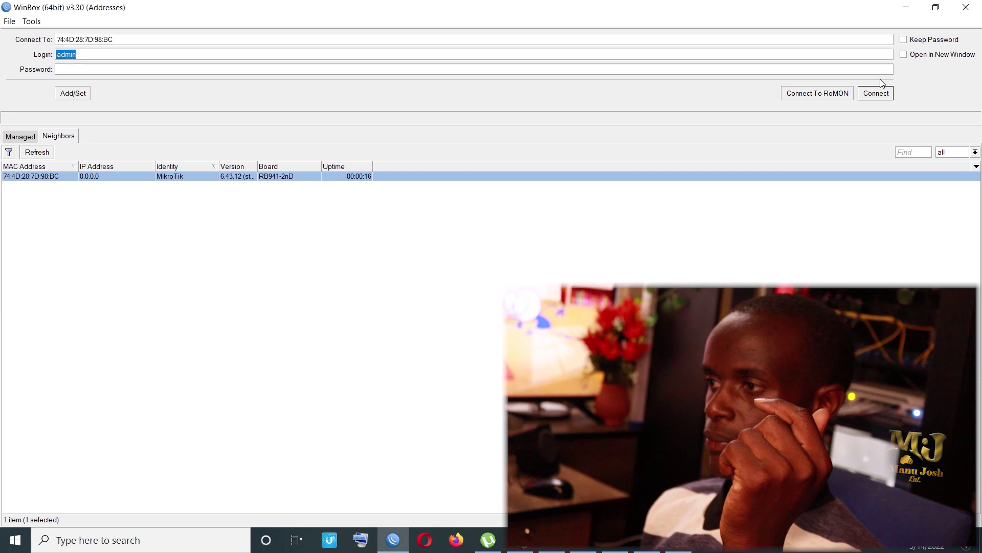
left_click(877, 93)
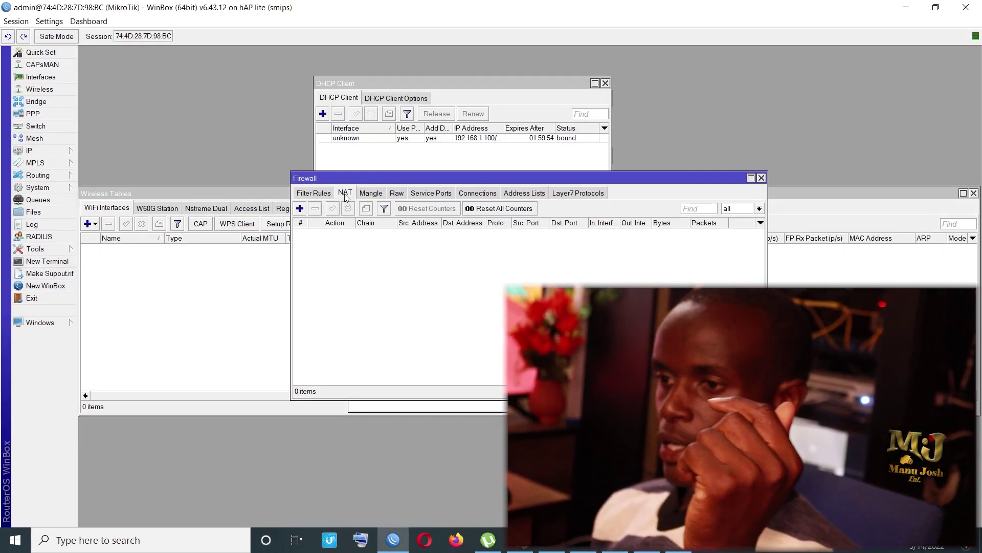
Change the 192.168.55.0/24 srcnat rule's action from accept to masquerade
left_click(346, 196)
double_click(340, 233)
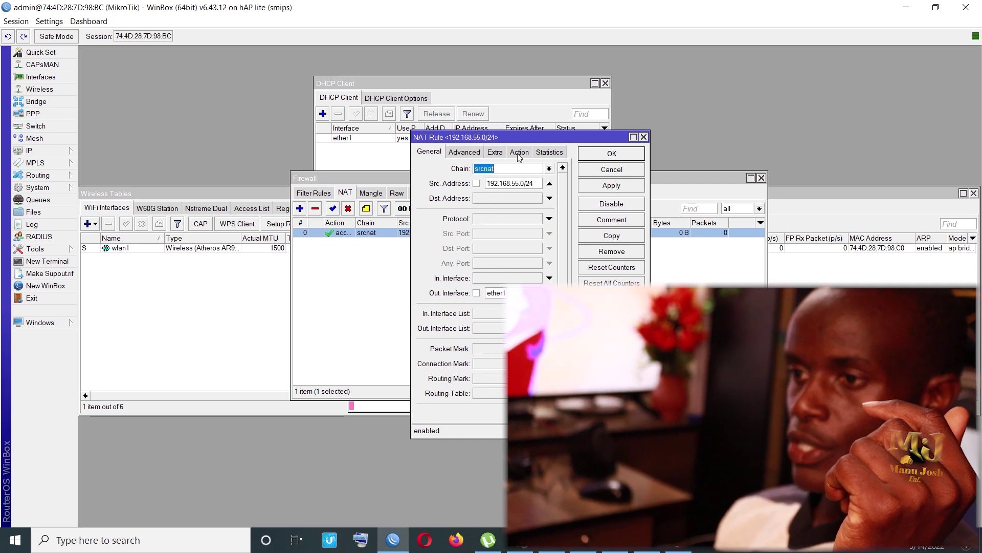
left_click(511, 152)
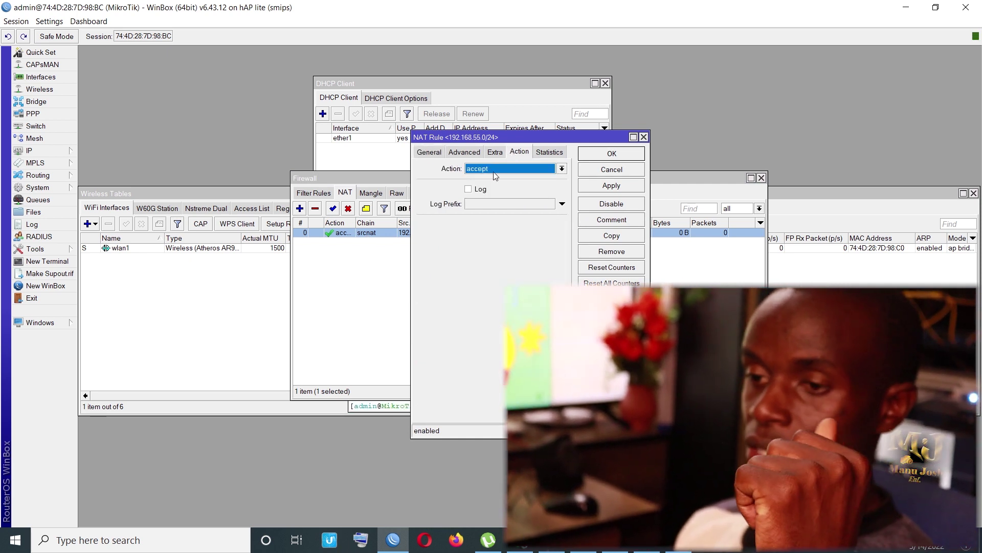
left_click(494, 172)
left_click(490, 231)
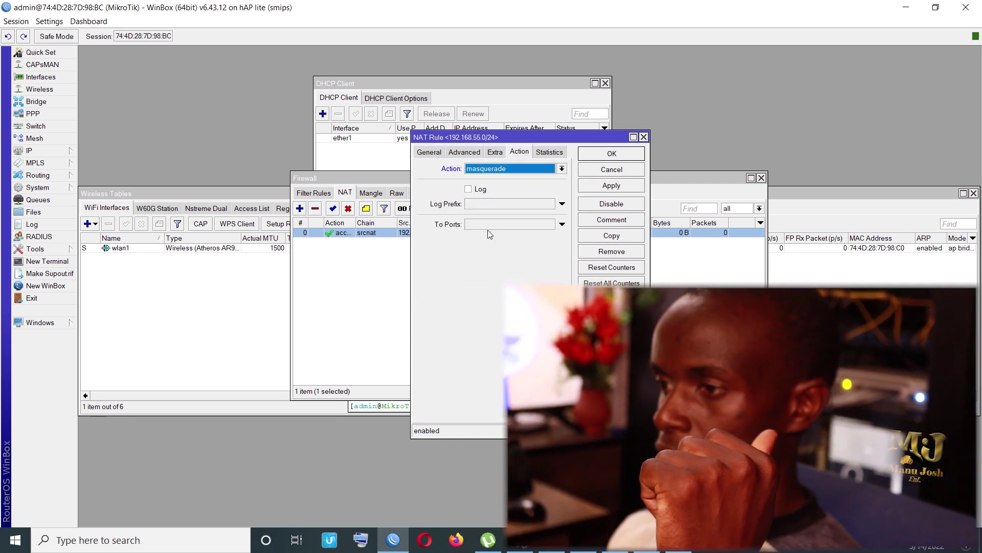
left_click(611, 185)
left_click(614, 153)
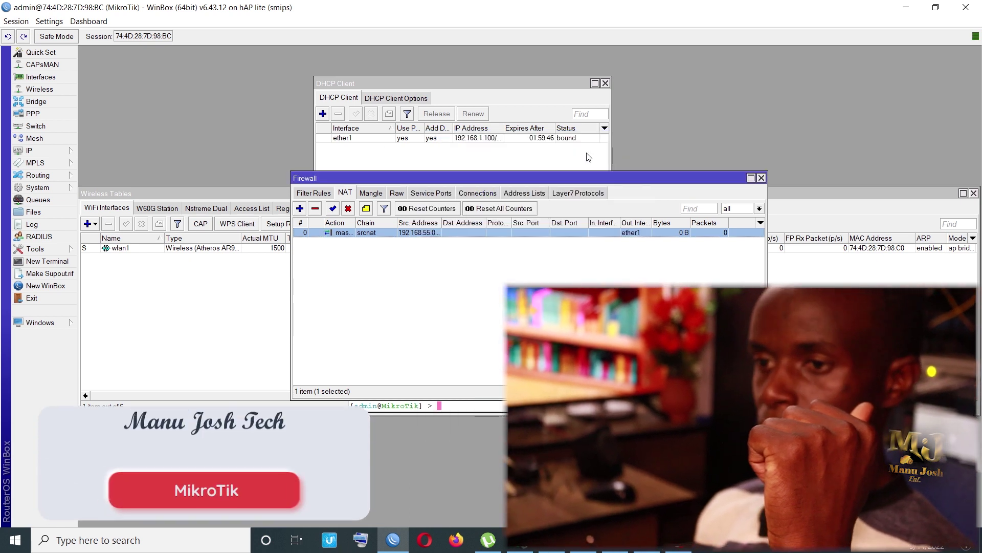
left_click(32, 151)
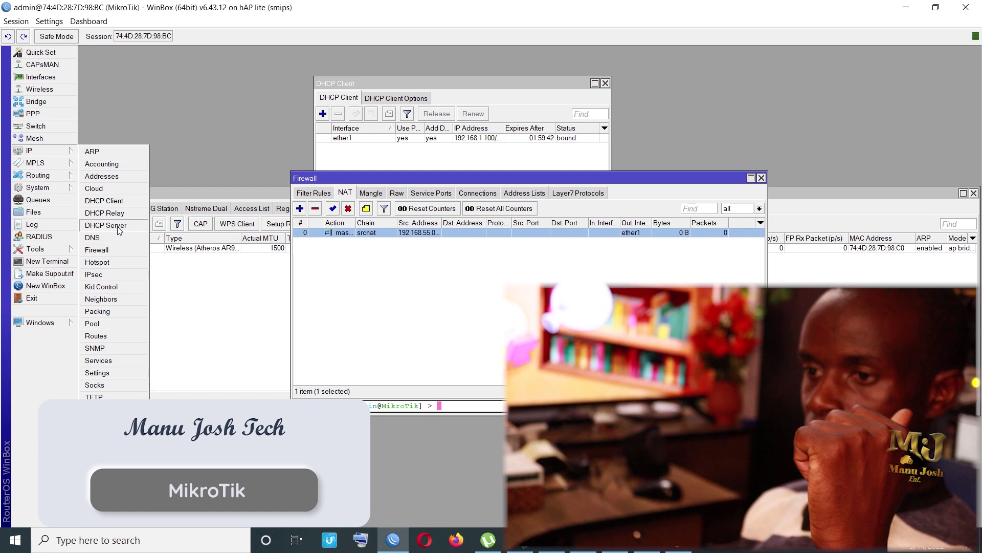
Add DHCP server server1 on bridge1 using address pool pool1 with a 00:10:00 lease time
left_click(105, 225)
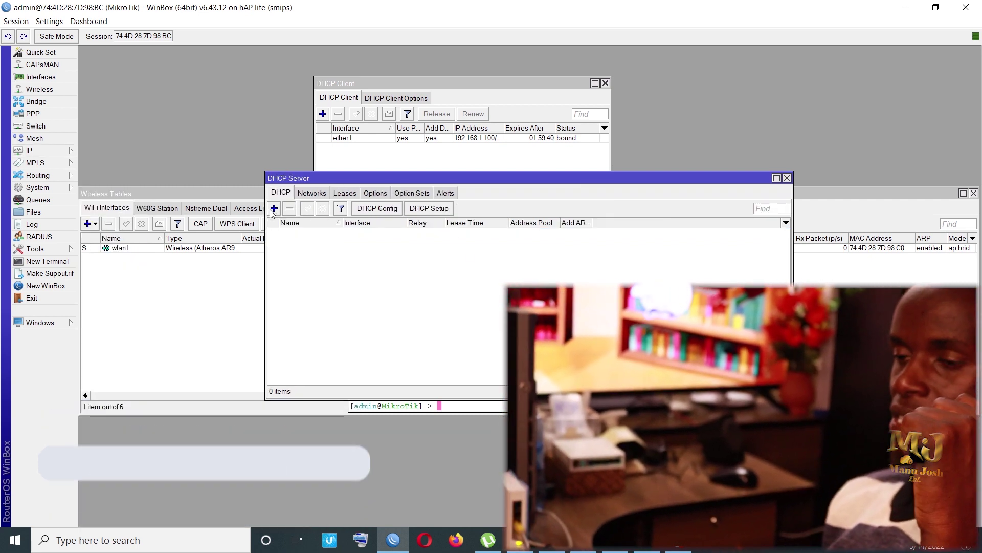
left_click(274, 208)
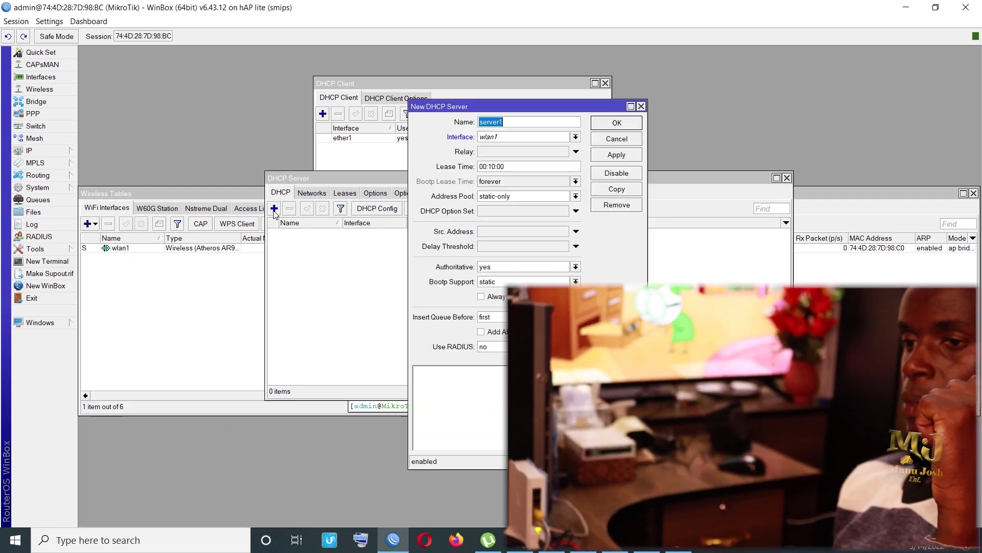
left_click(524, 137)
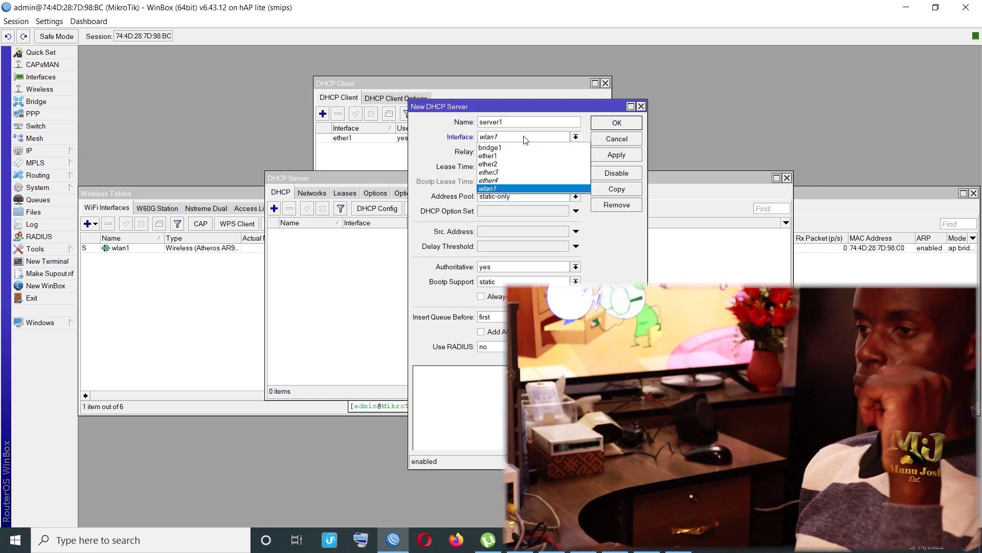
left_click(499, 148)
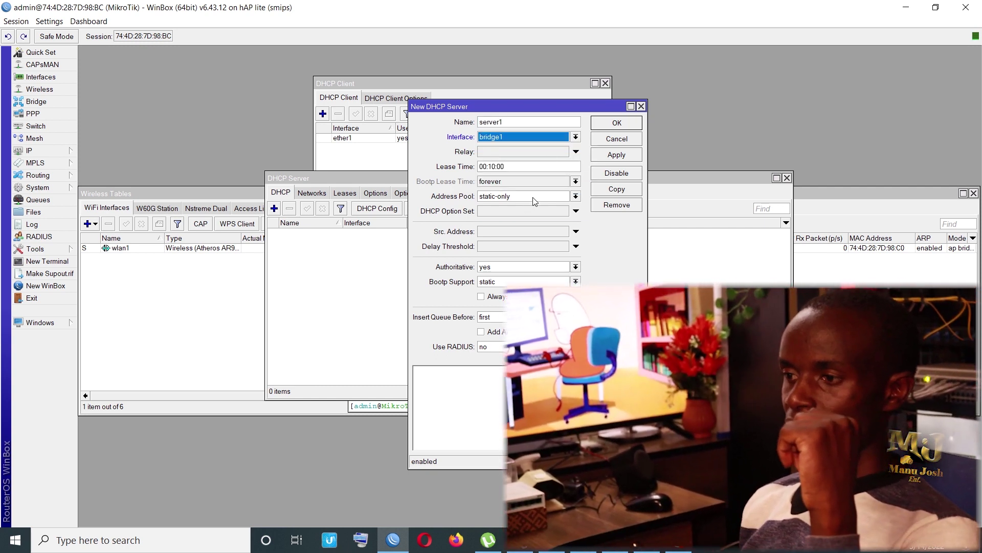
left_click(534, 199)
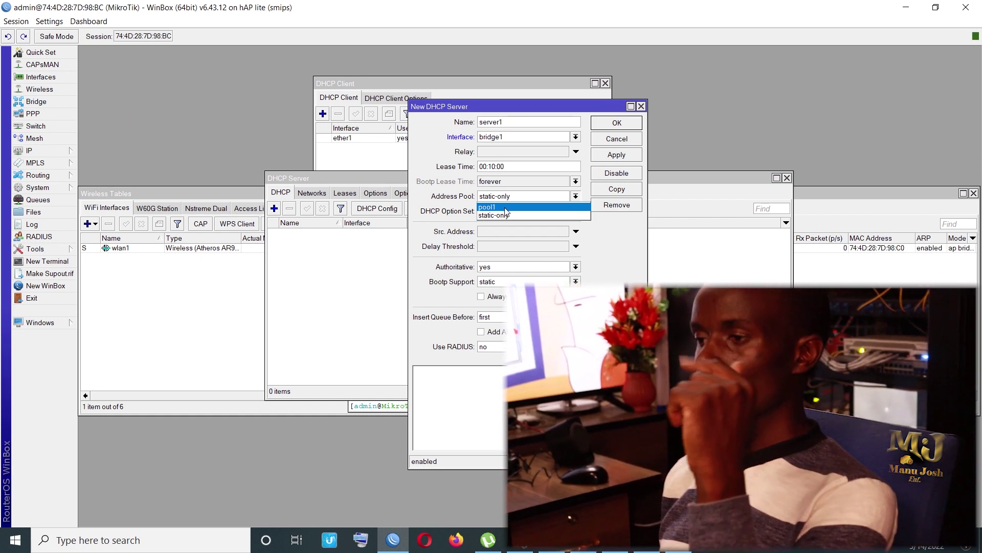
left_click(505, 207)
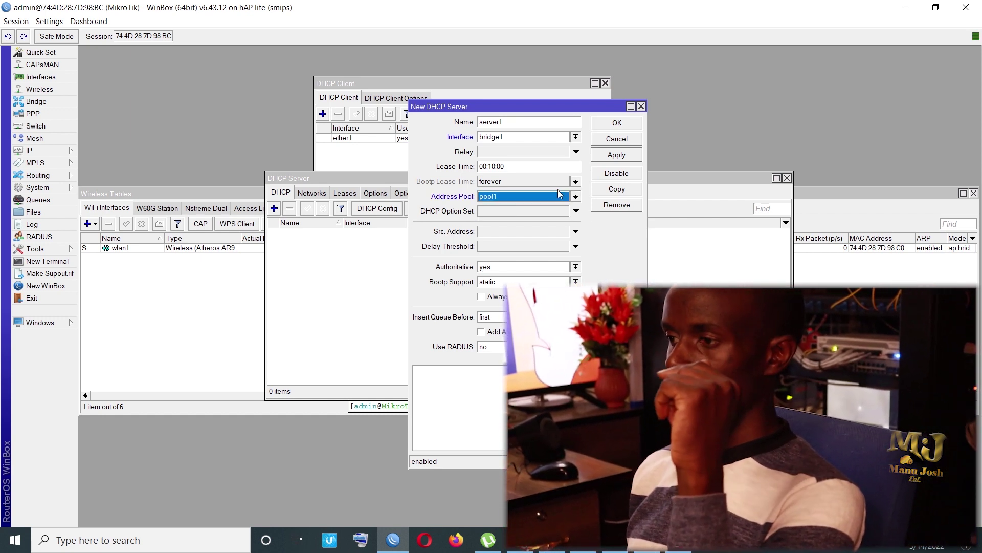
left_click(616, 161)
left_click(618, 128)
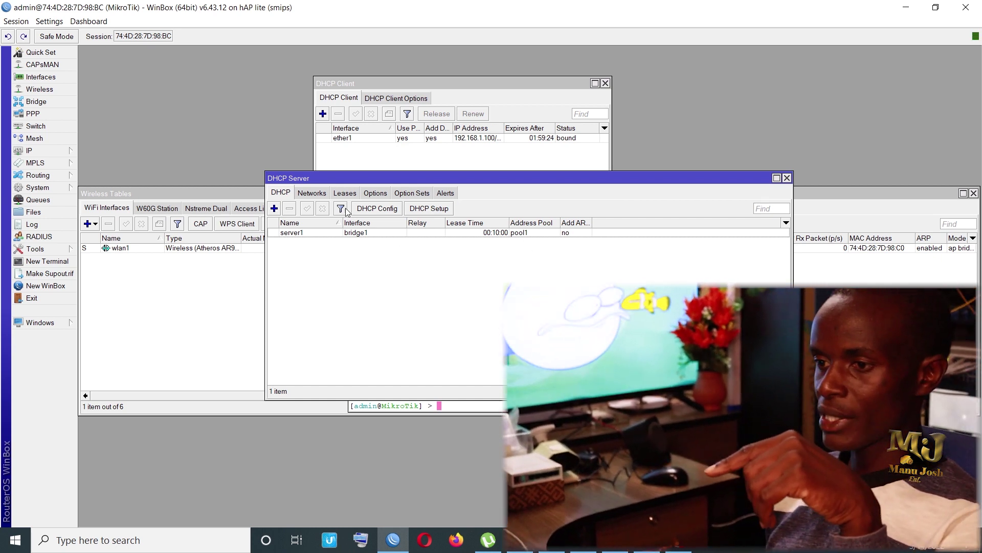
left_click(306, 195)
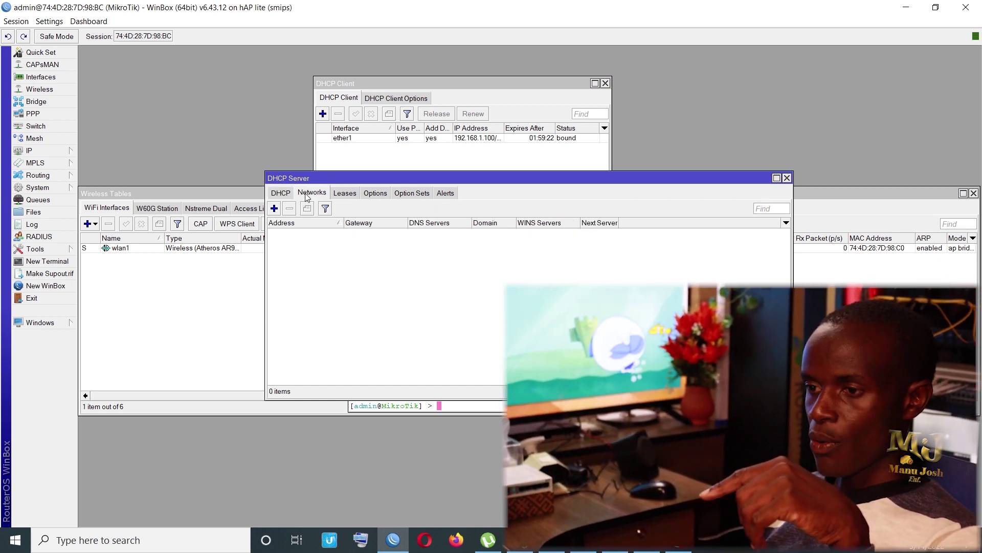
Add DHCP network 192.168.55.0/24 with gateway 192.168.55.1 and netmask 24
left_click(274, 210)
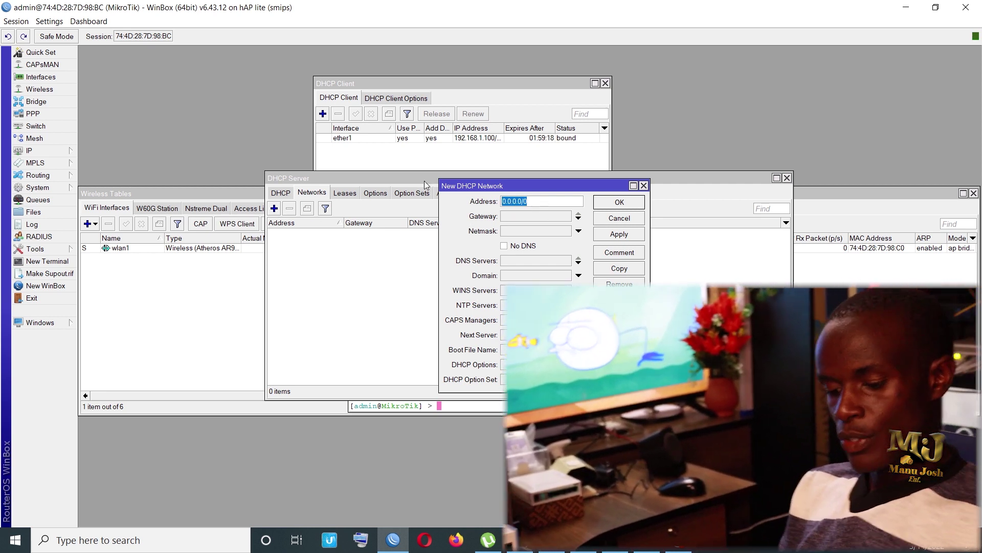
type("192.1")
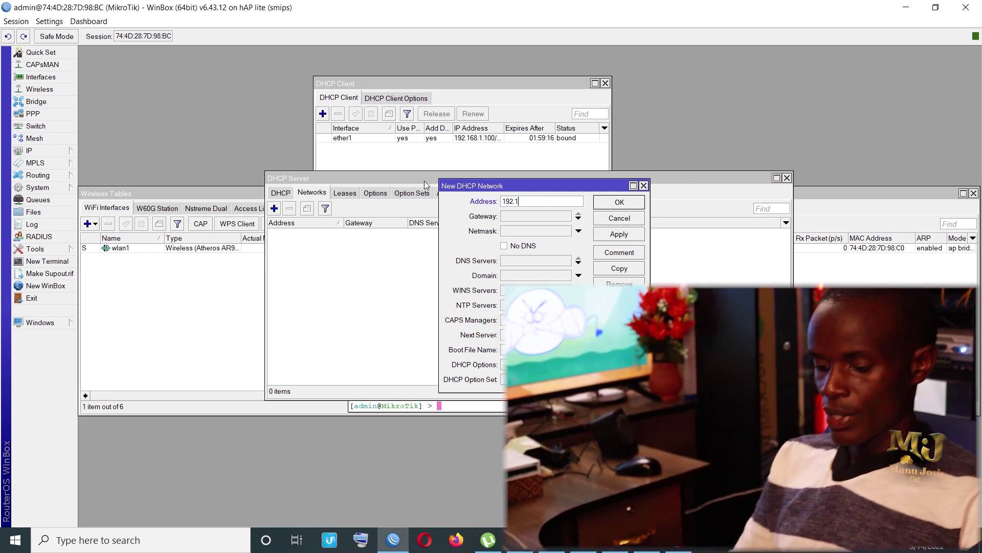
type("68")
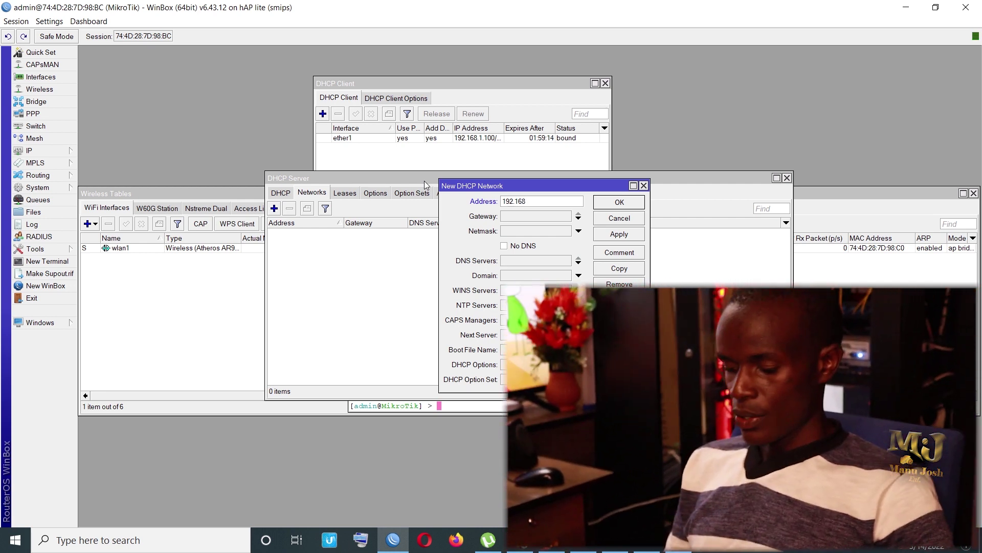
type(".55")
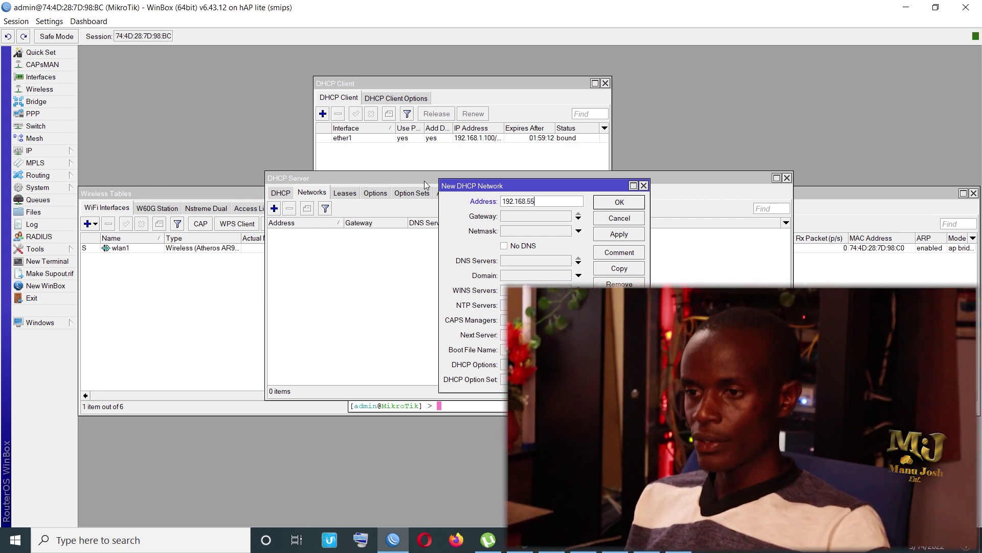
type(".")
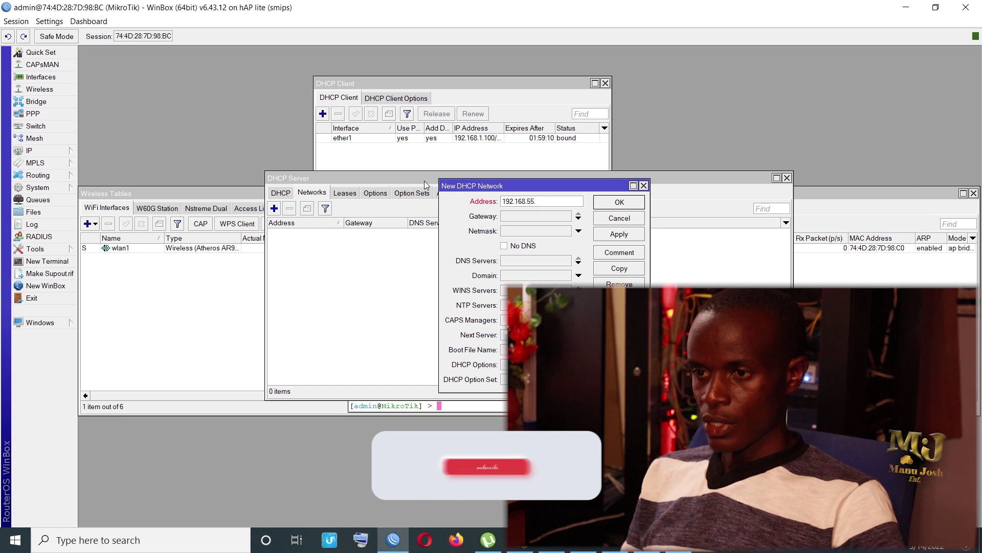
type("0/")
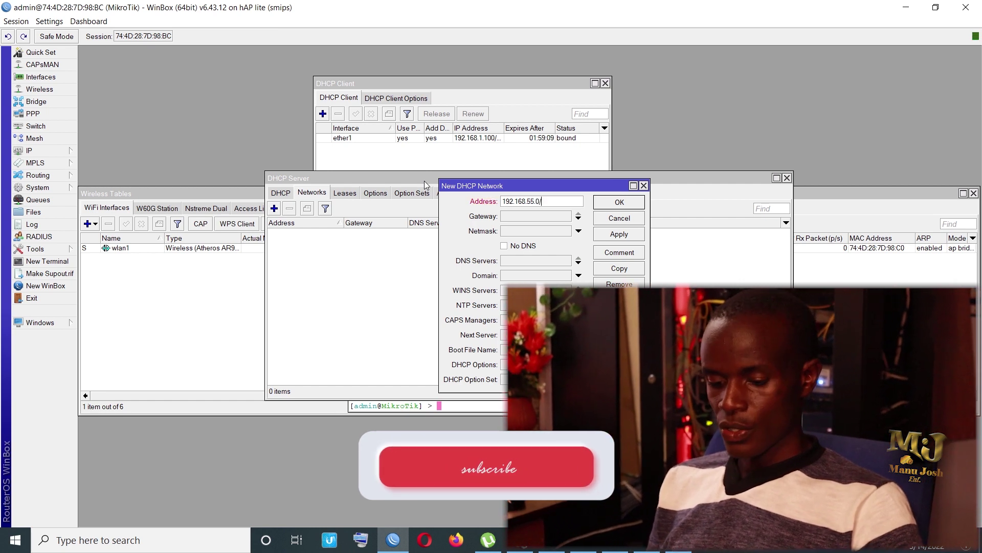
type("24")
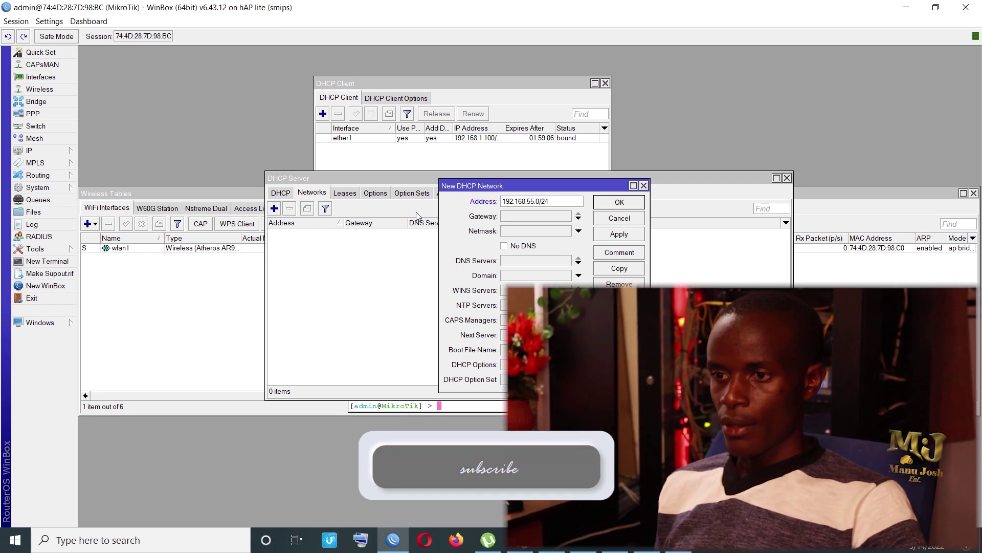
left_click(532, 216)
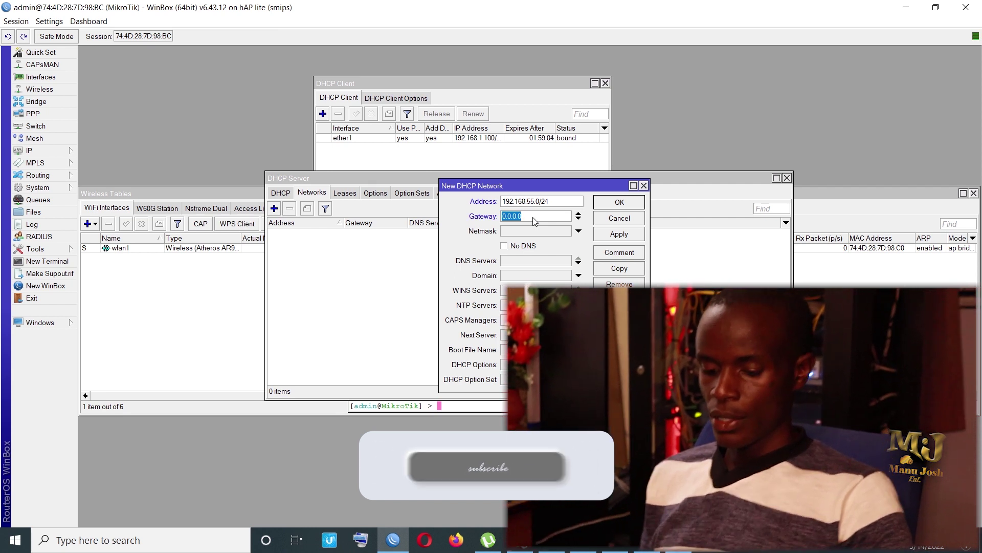
type("192.168")
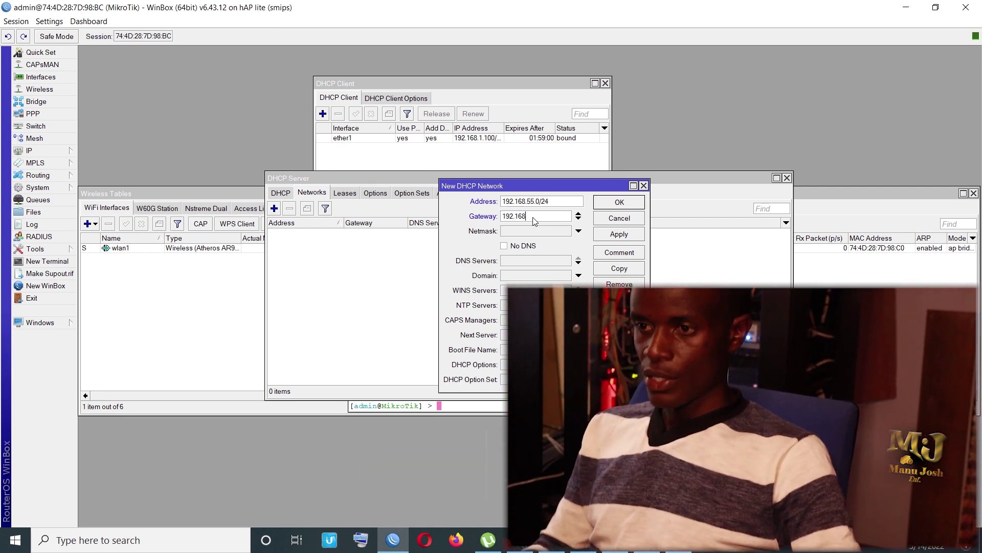
type(".55.1")
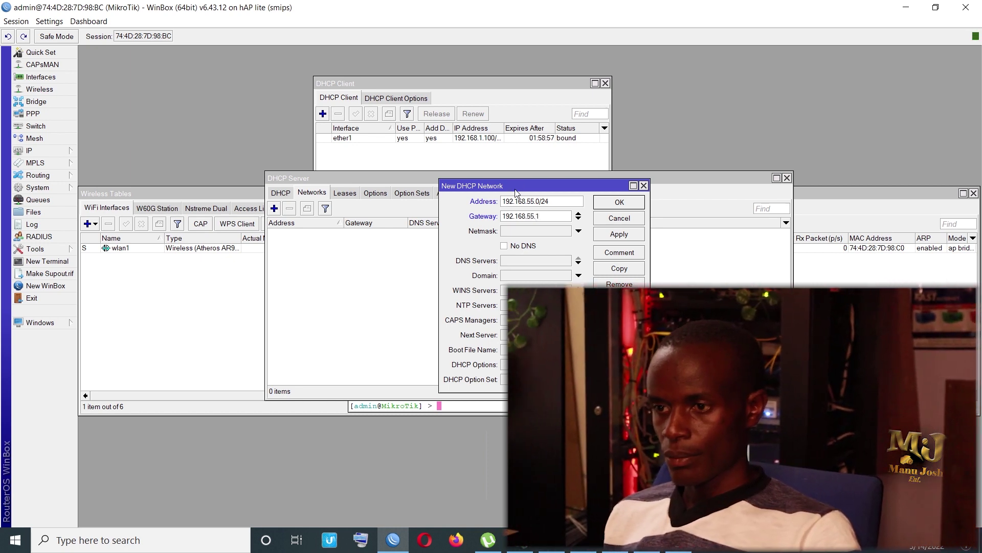
left_click(529, 232)
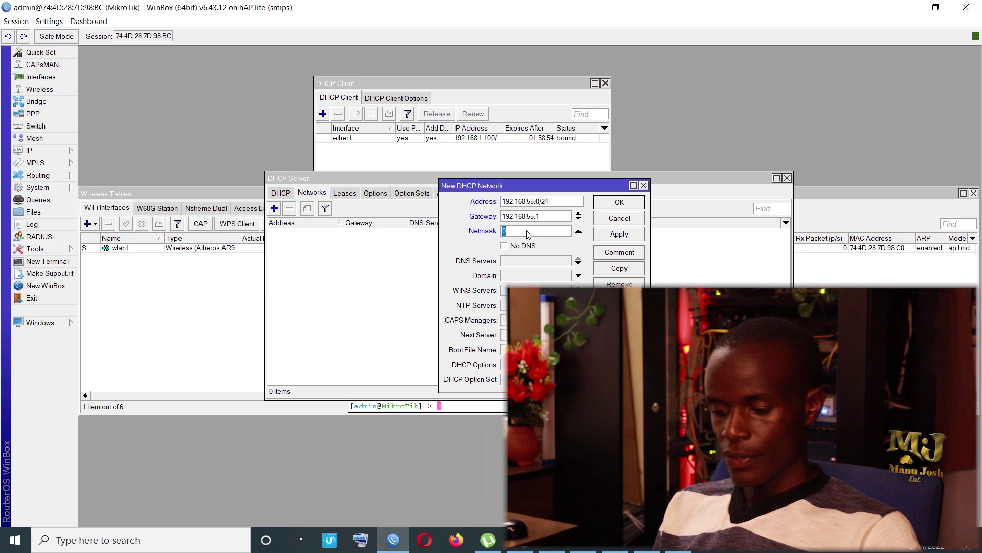
type("1")
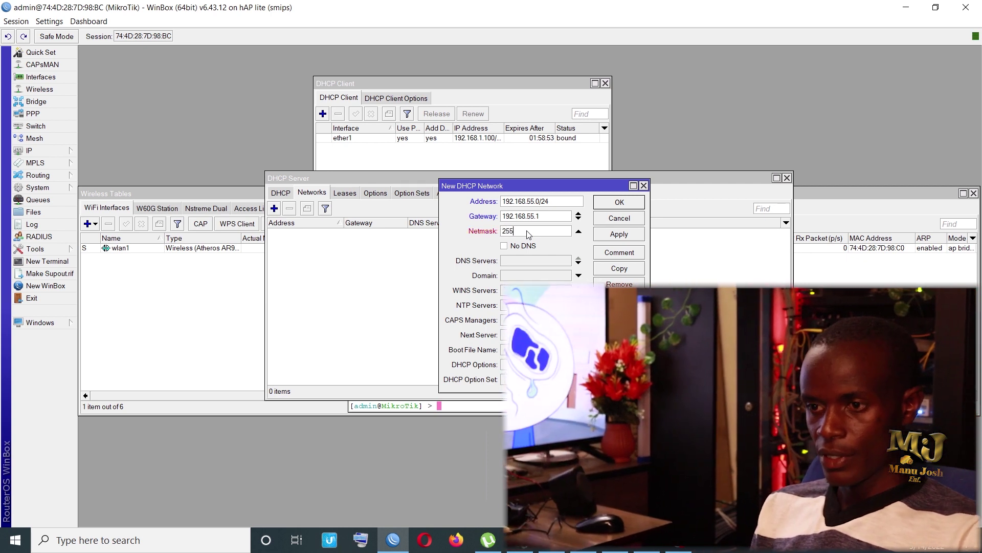
type(".255.255.0")
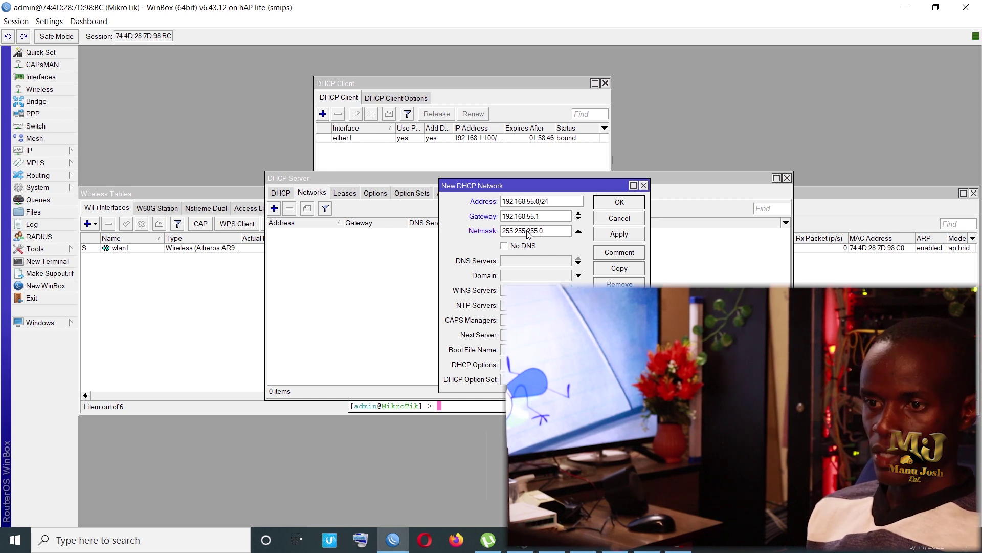
left_click(629, 235)
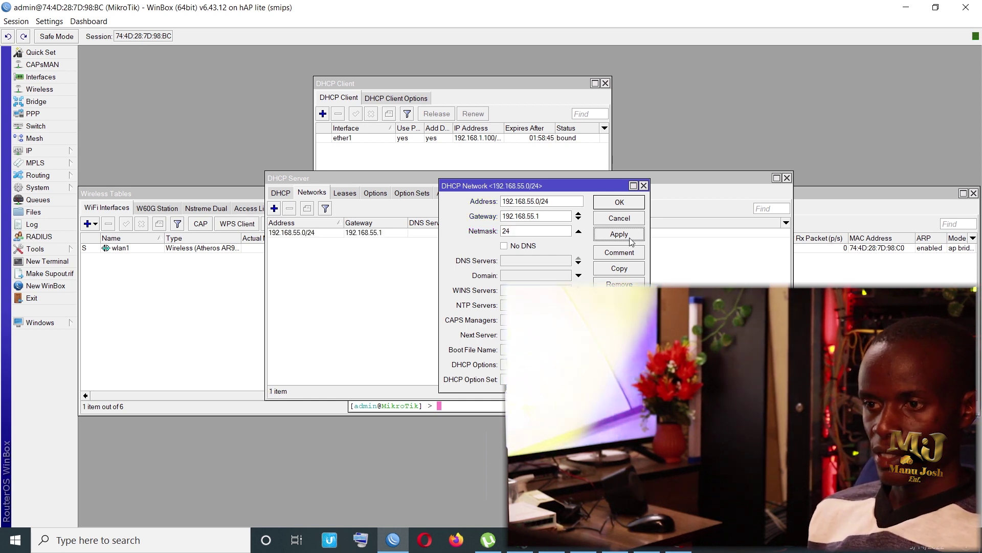
left_click(619, 202)
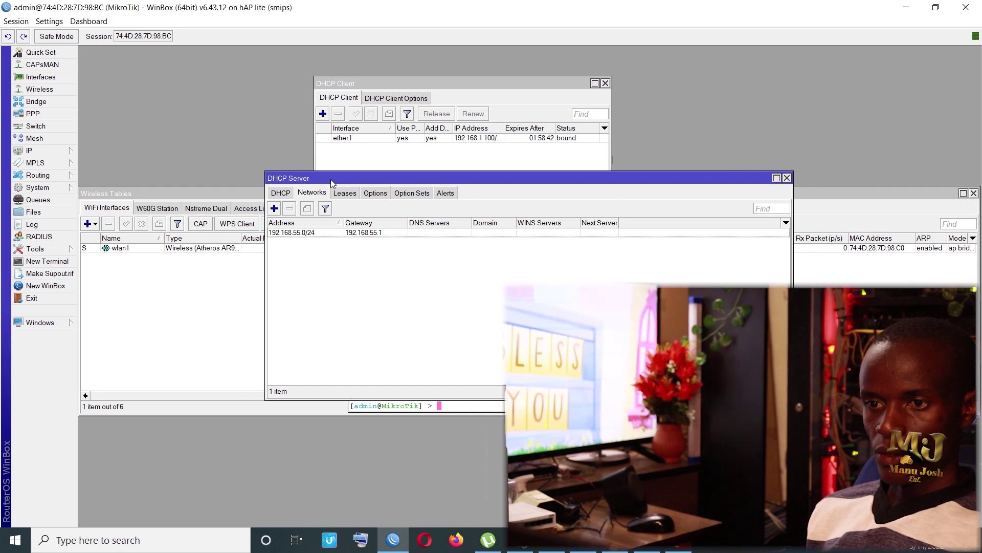
After the session drops, cancel reconnecting and pick the router at 192.168.55.1 from Neighbors
left_click(345, 194)
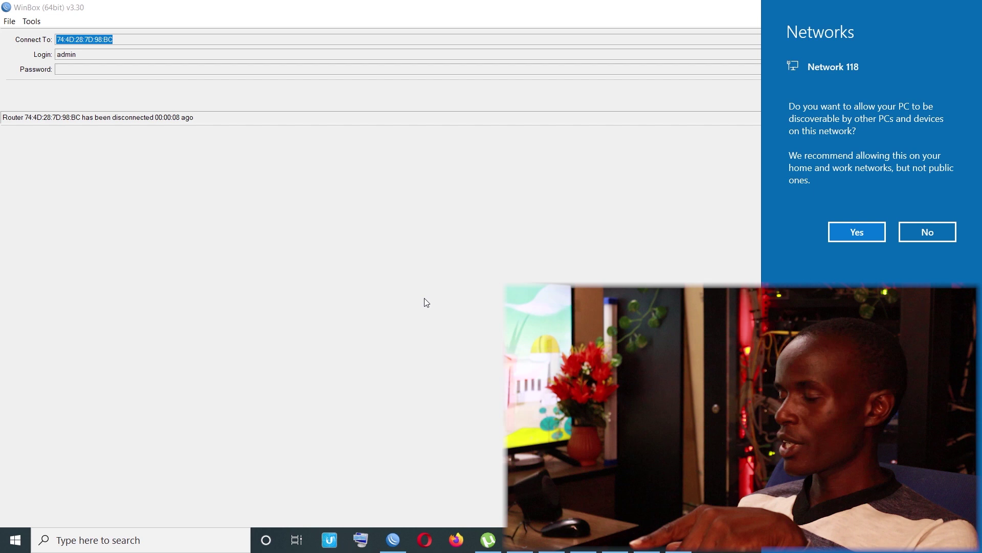
left_click(644, 240)
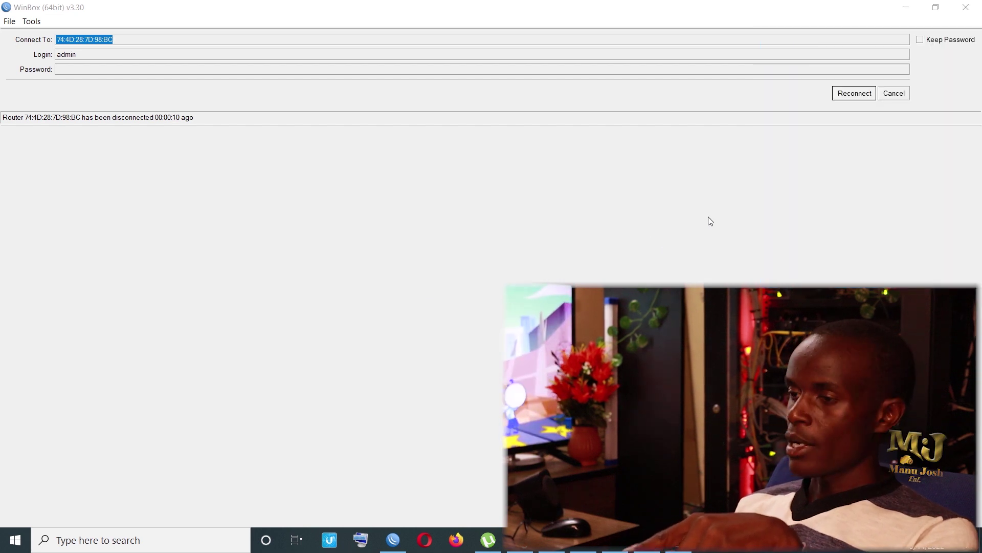
left_click(894, 94)
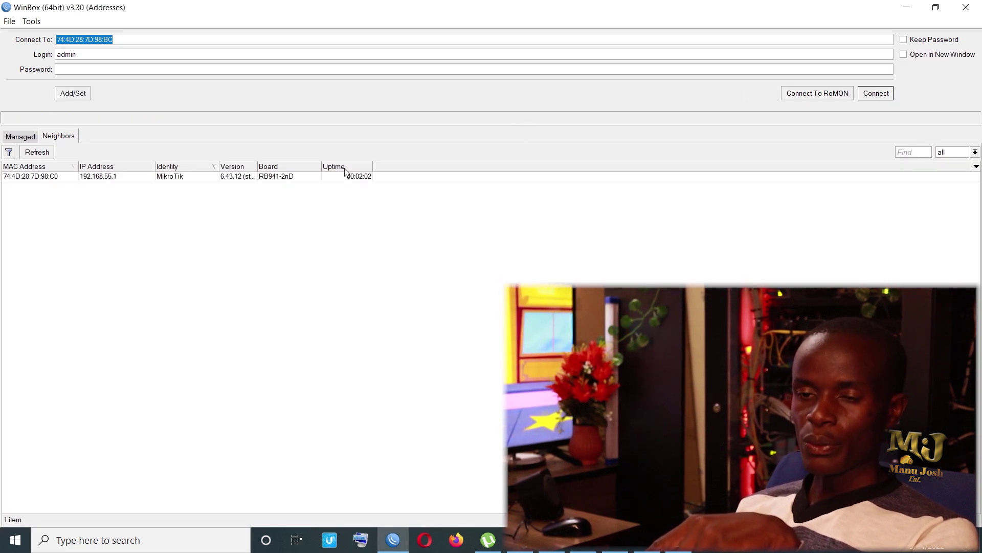
left_click(94, 179)
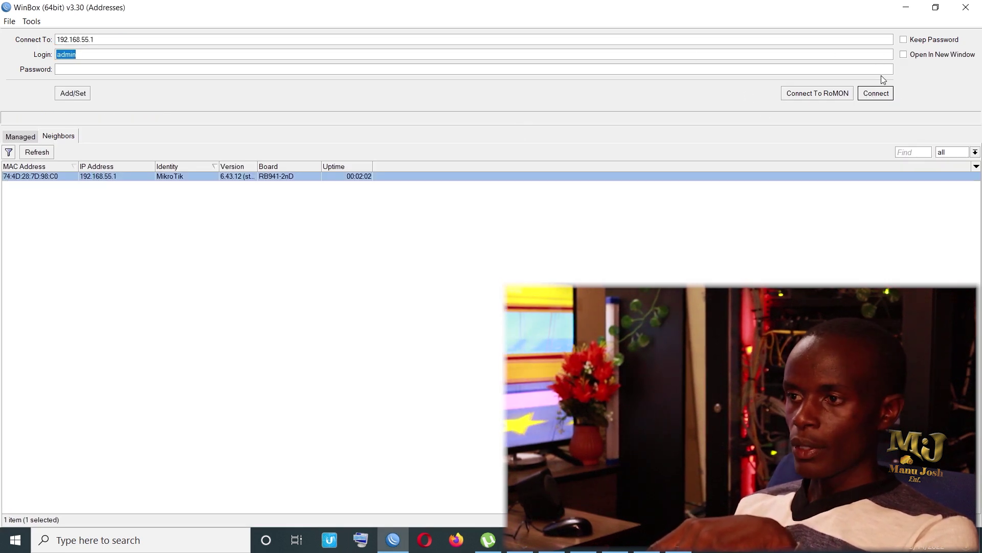
Log in at 192.168.55.1 and add ether2 as a port of bridge1
left_click(870, 93)
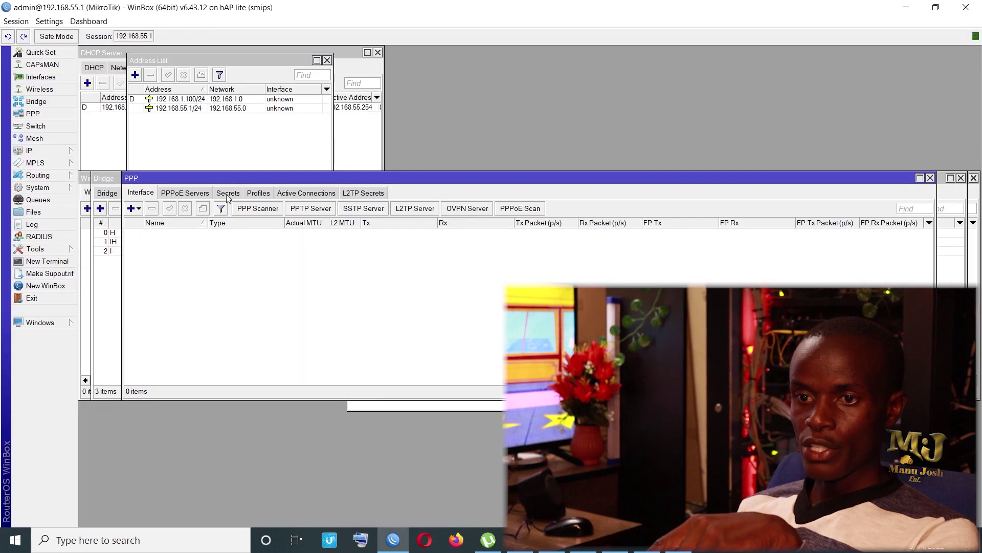
left_click(110, 176)
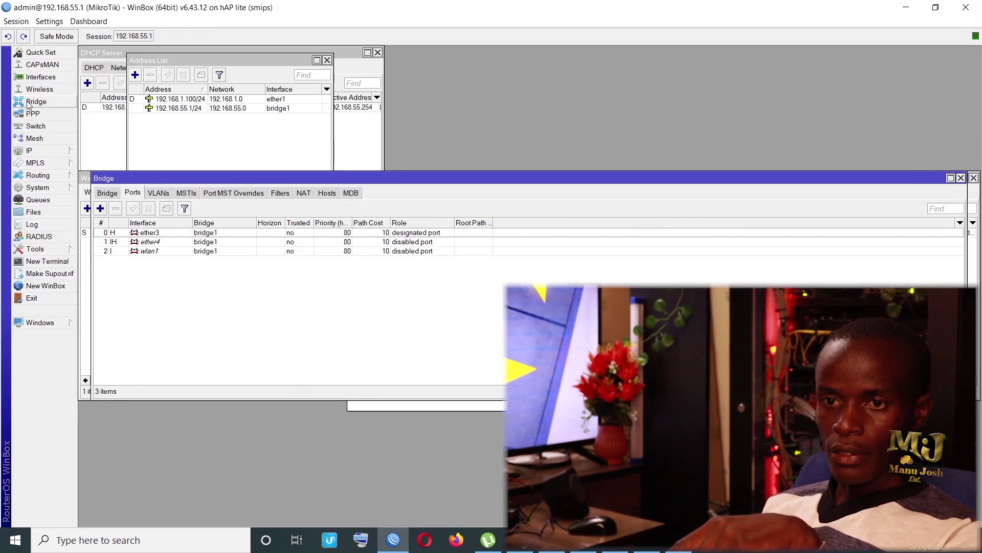
left_click(100, 208)
left_click(499, 228)
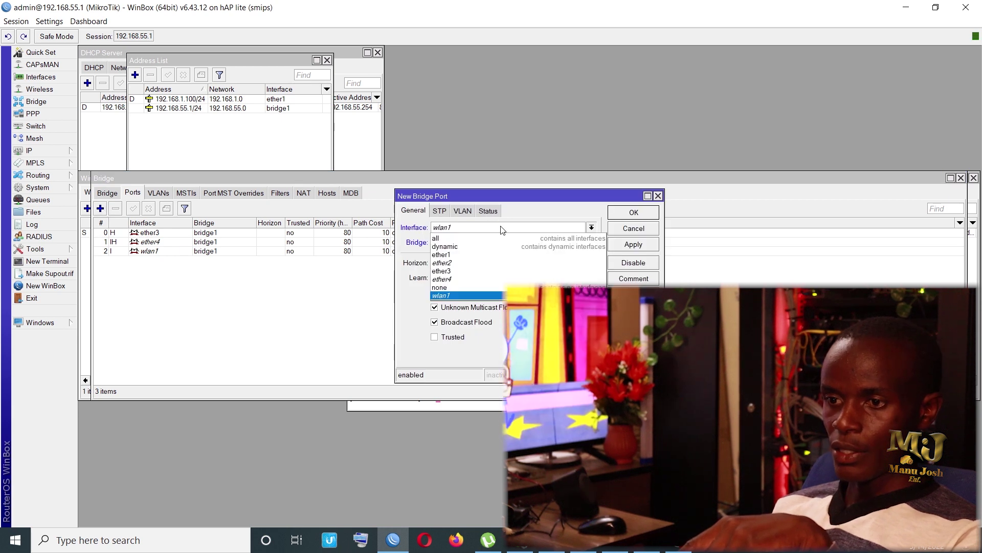
left_click(440, 263)
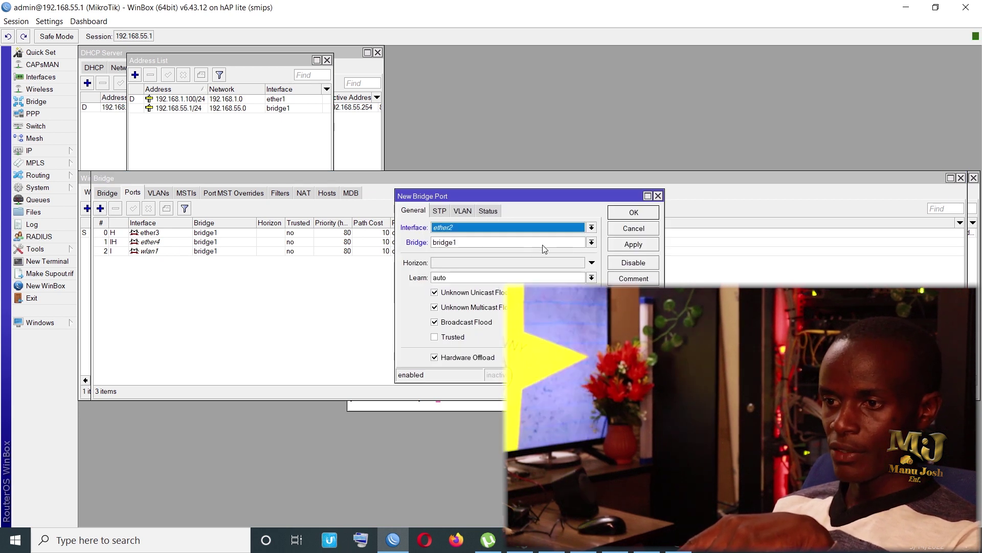
left_click(626, 243)
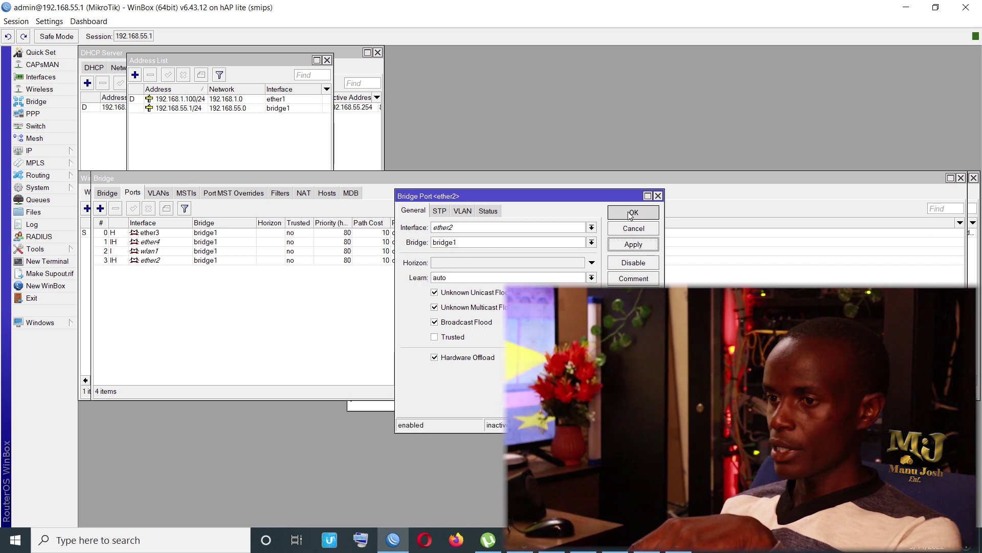
left_click(633, 213)
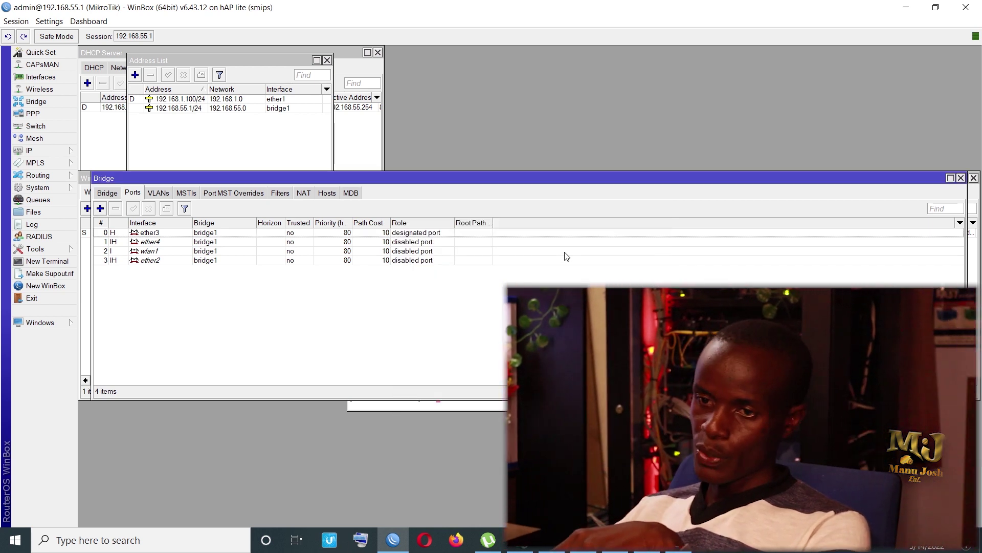